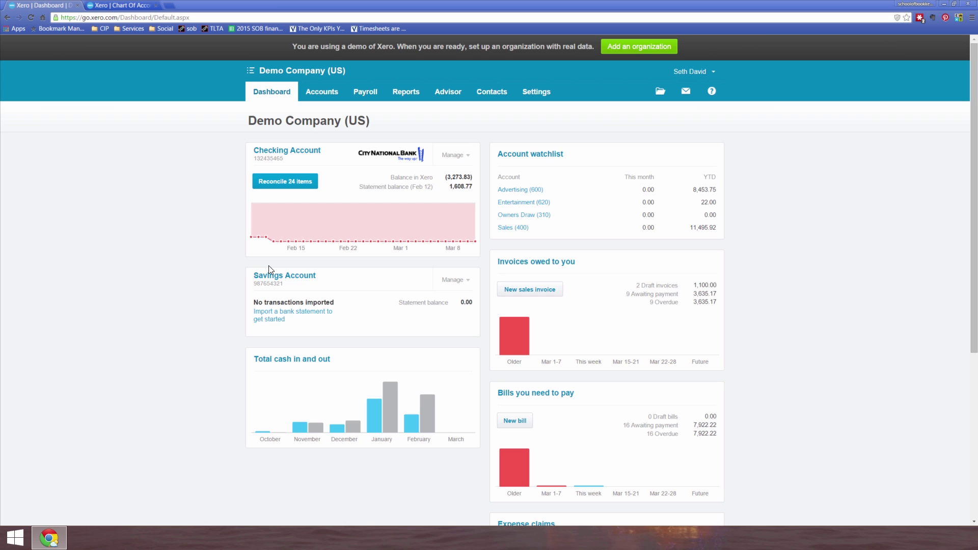
- Open the Checking Account's items for reconciliation and view them in Cash Coding
mouse_move(384, 228)
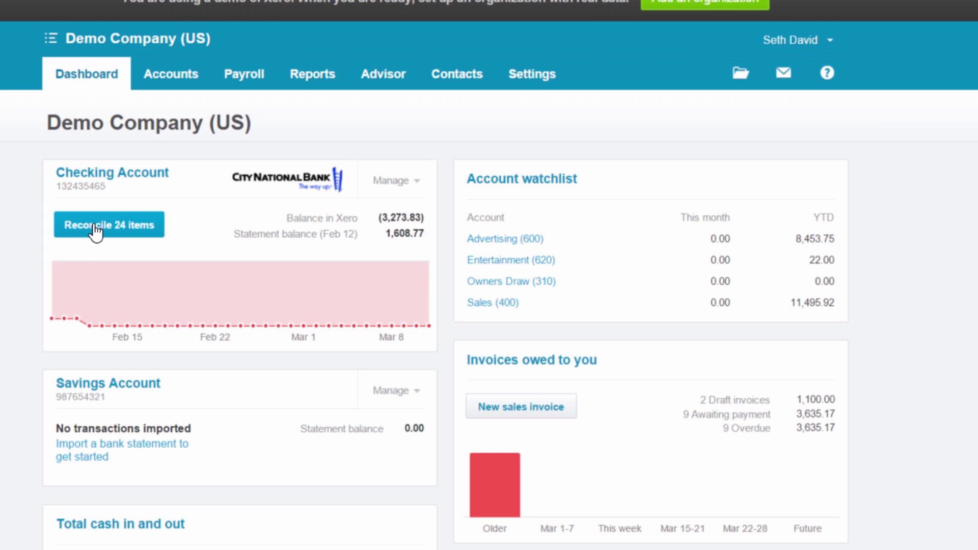
click(94, 227)
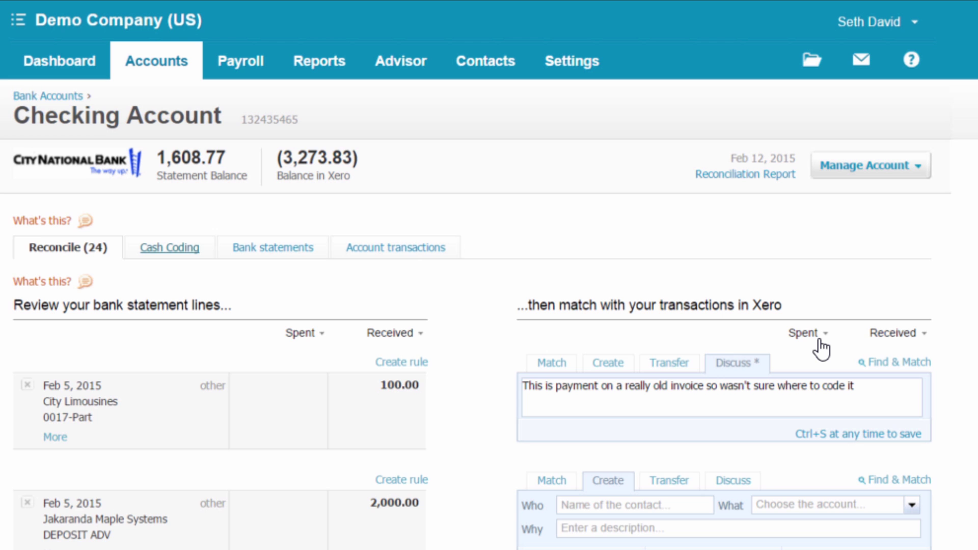
click(169, 248)
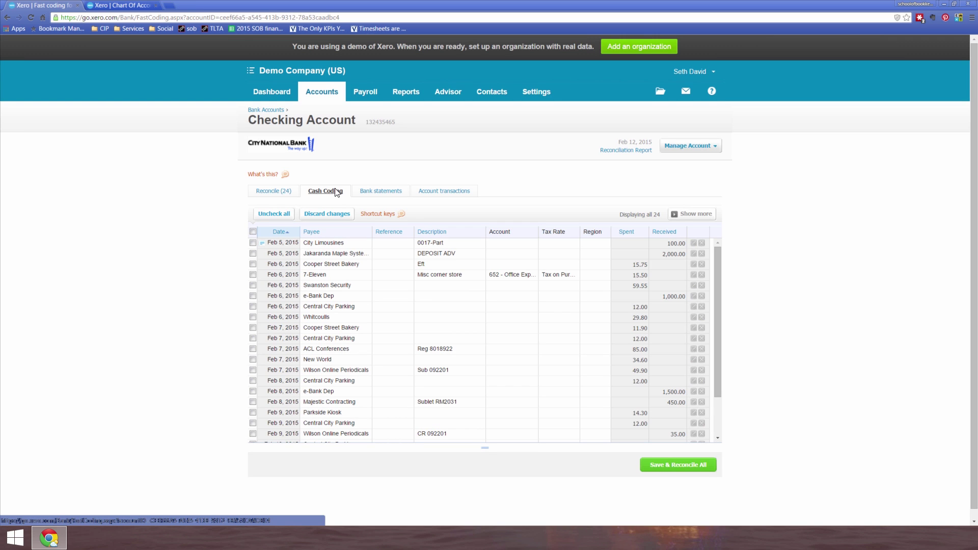
click(448, 289)
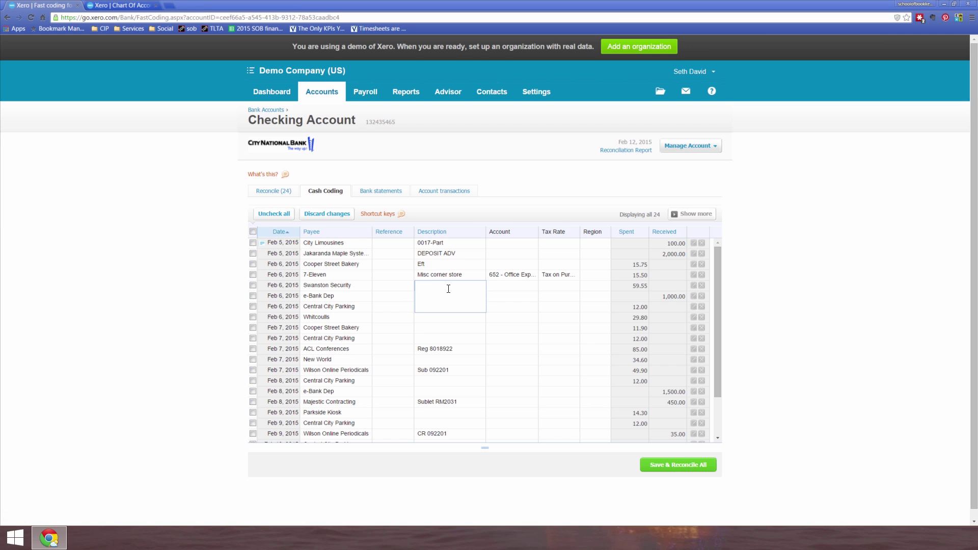
key(Tab)
- Return to the Checking Account's reconcile list, reload it, and compare the bank statement lines with the matching Xero transactions
click(264, 193)
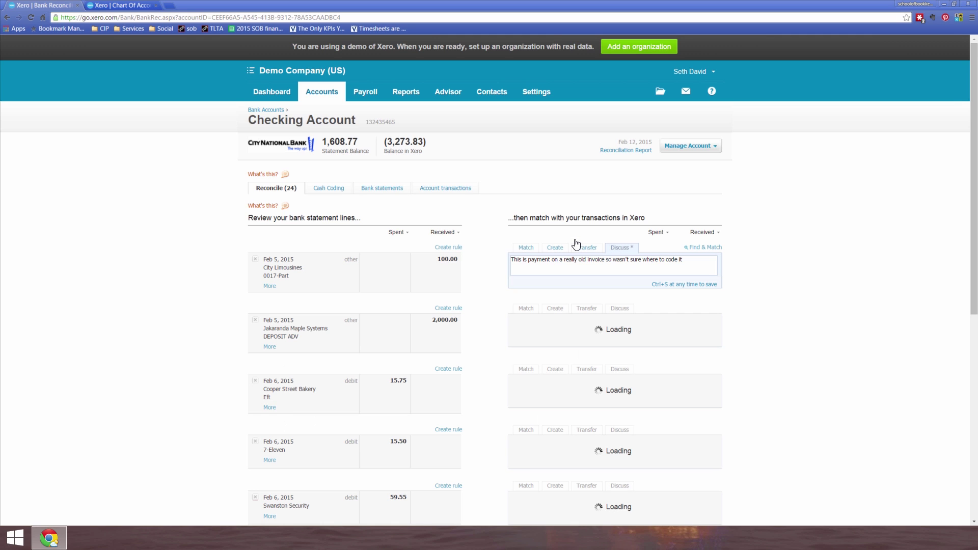
key(F5)
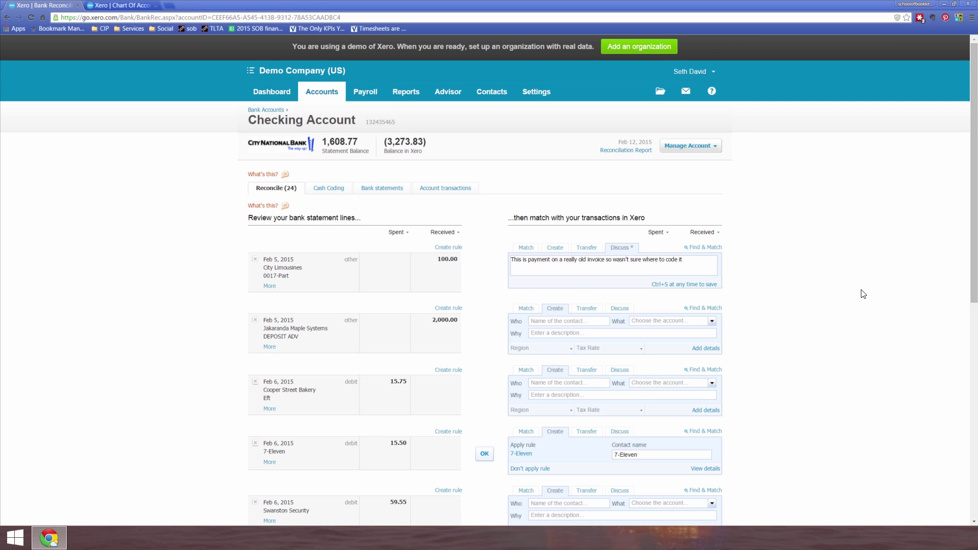
scroll(863, 294, down, 2)
scroll(862, 295, up, 2)
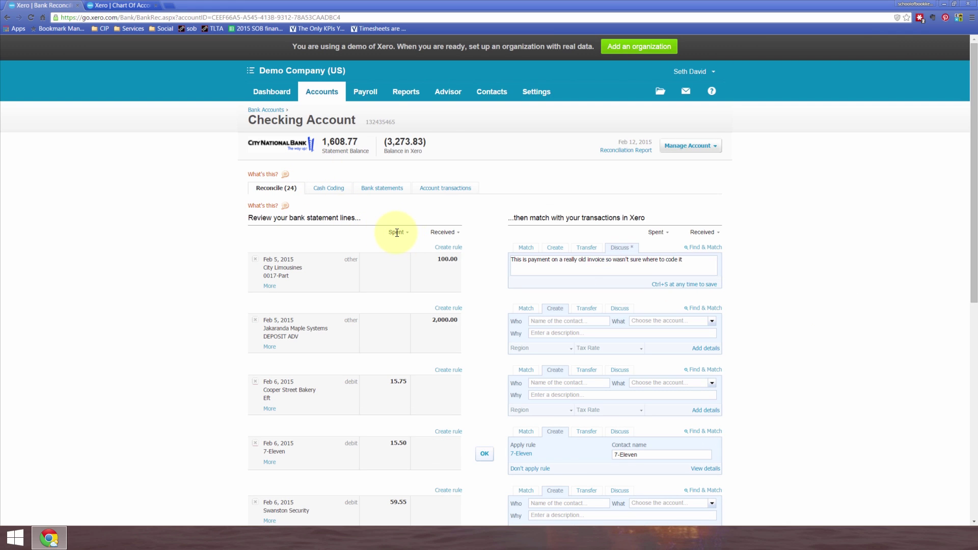
drag(443, 232, 402, 234)
click(738, 290)
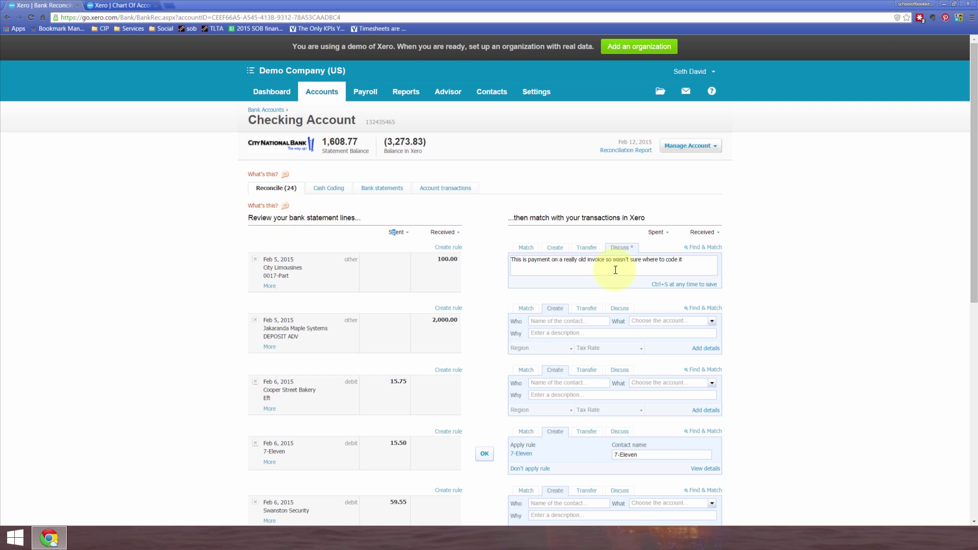
drag(257, 217, 338, 219)
click(349, 219)
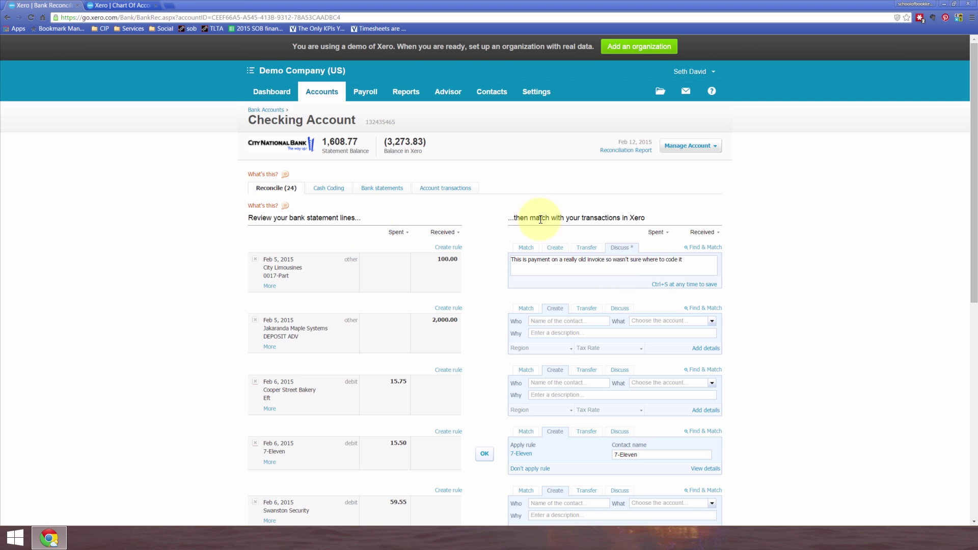
drag(580, 218, 585, 218)
click(798, 290)
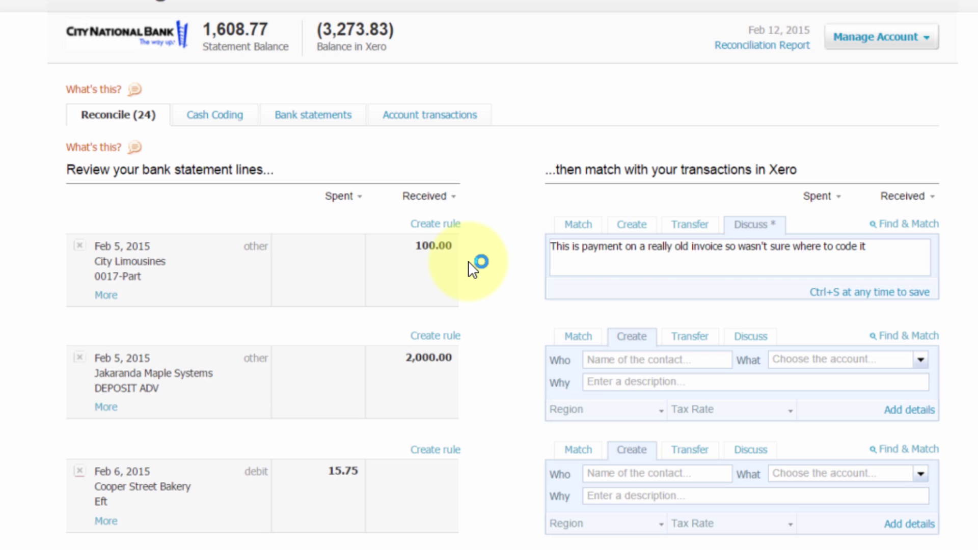
- Open the transaction details of the Feb 6 7-Eleven payment and examine its line items
scroll(496, 273, down, 3)
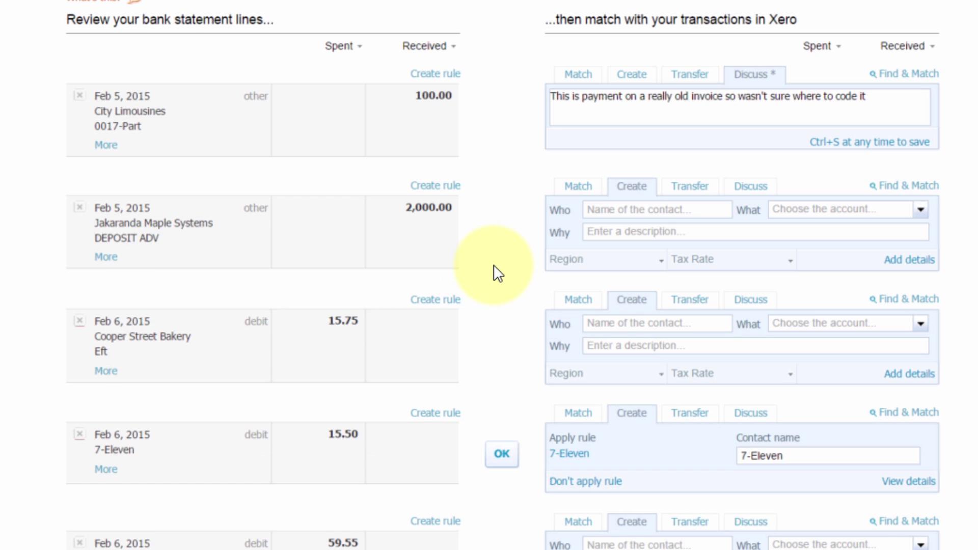
scroll(375, 345, down, 3)
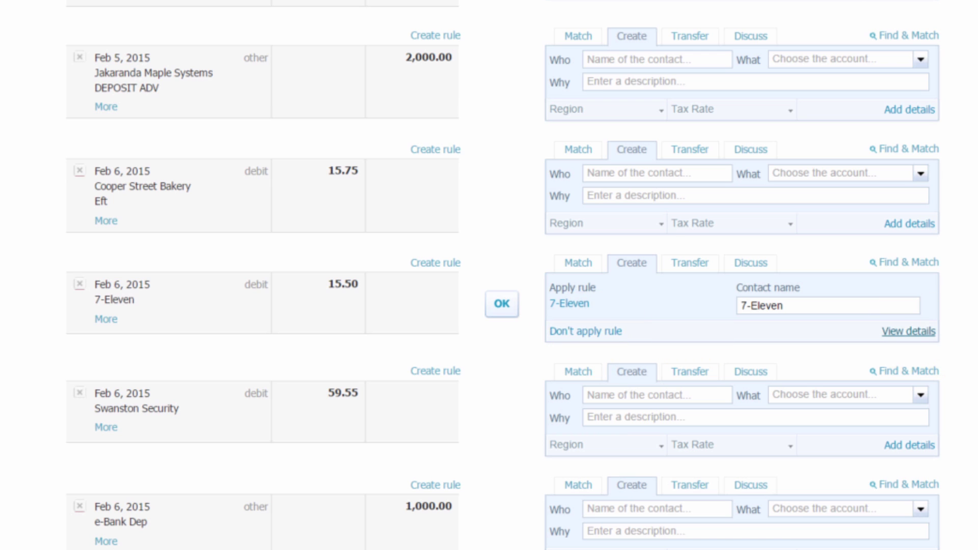
click(909, 332)
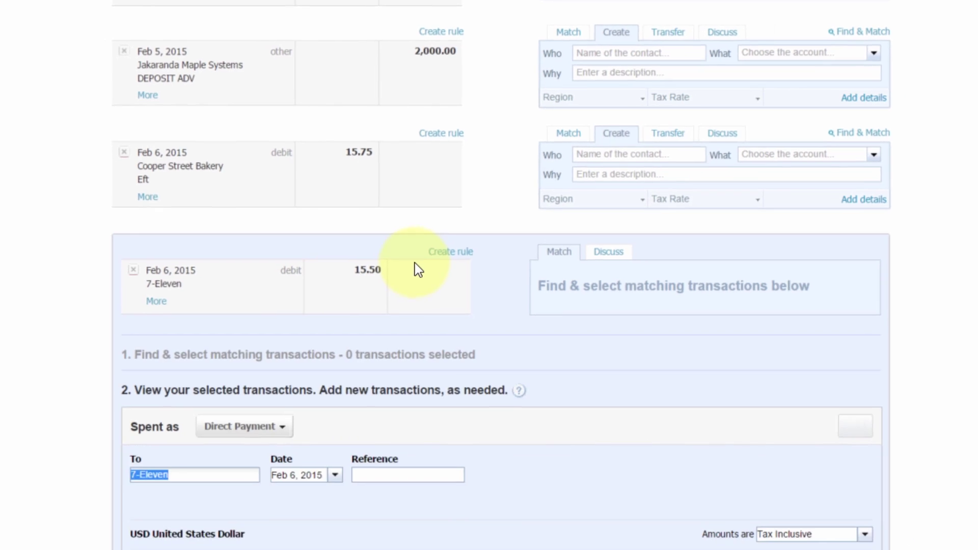
click(23, 359)
scroll(31, 359, down, 3)
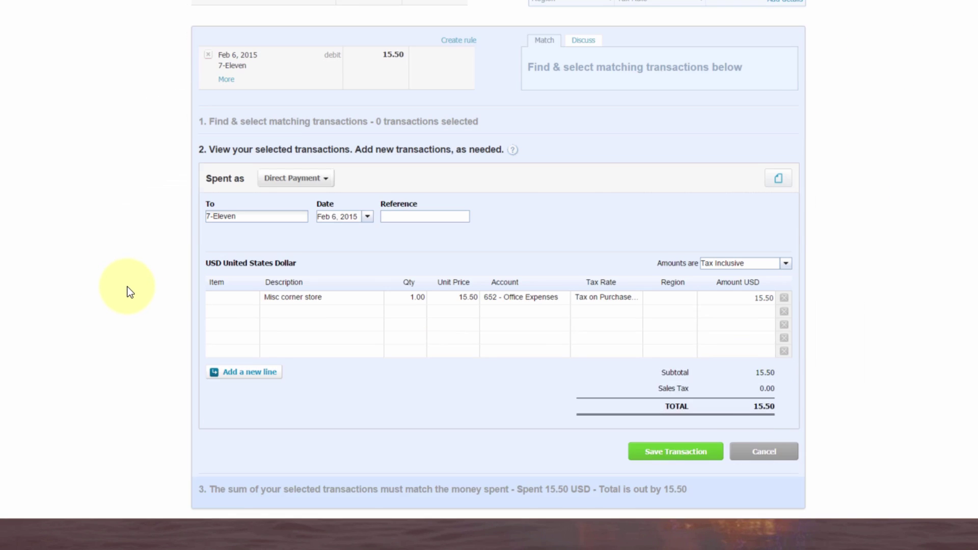
scroll(127, 291, down, 1)
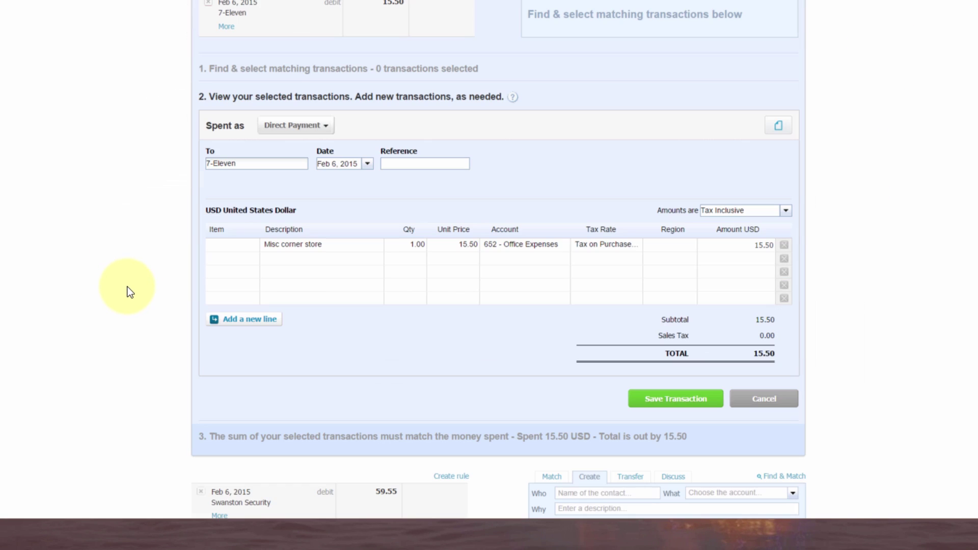
- Try to recode the 7-Eleven line to a Meals account, check the account choices, and cancel the transaction
click(565, 243)
click(560, 244)
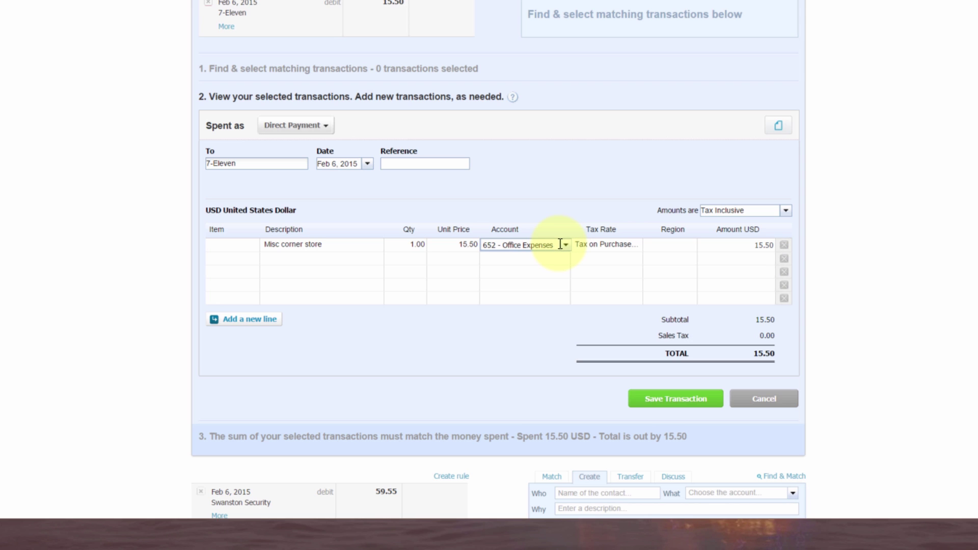
triple_click(500, 244)
text(Meals)
drag(508, 246, 432, 241)
key(BackSpace)
click(565, 244)
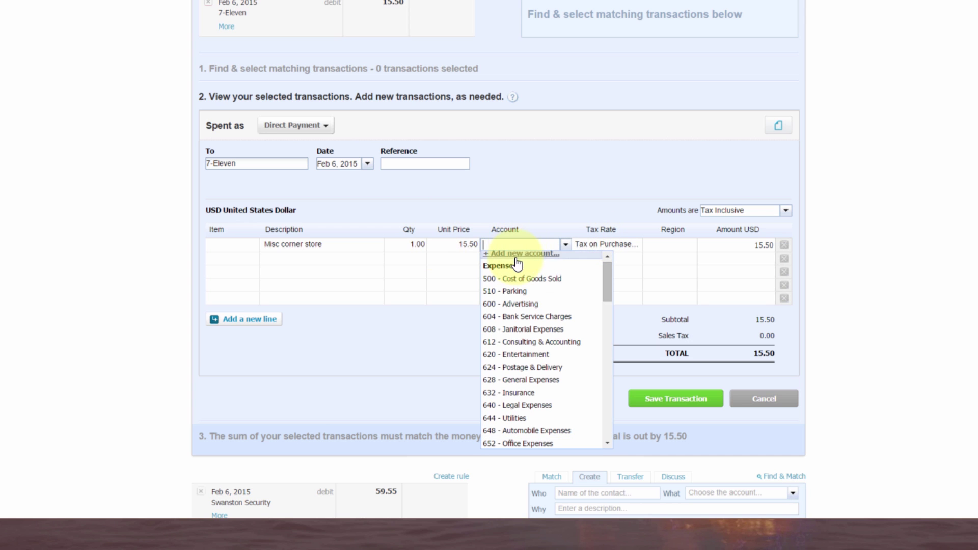
click(734, 399)
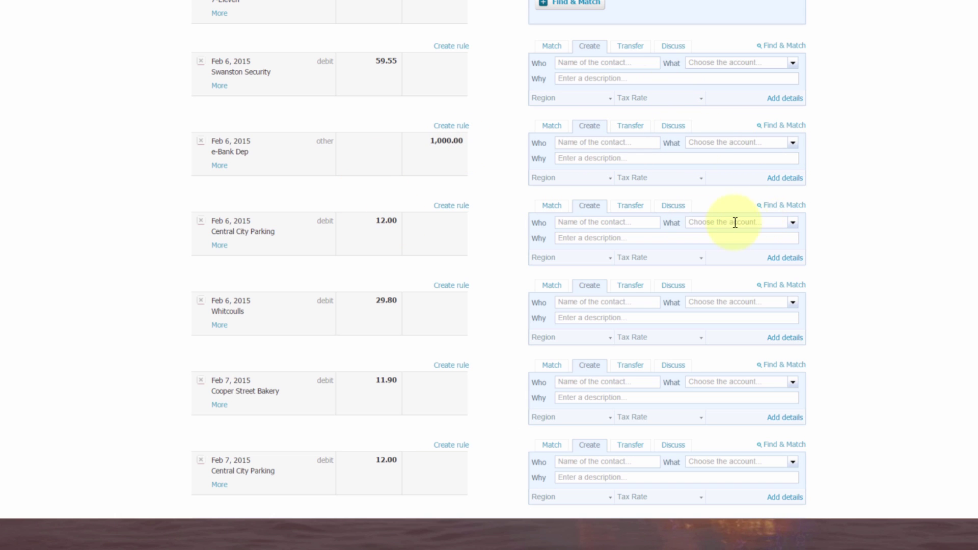
- Browse the account choices for the Feb 6 Central City Parking payment without selecting one
click(793, 223)
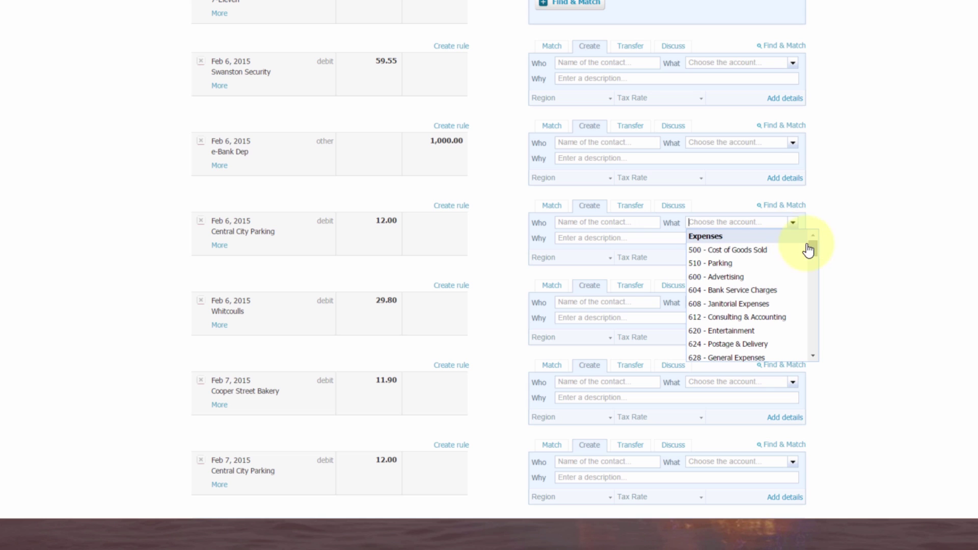
mouse_move(817, 254)
mouse_down()
mouse_move(814, 273)
mouse_move(814, 246)
mouse_up()
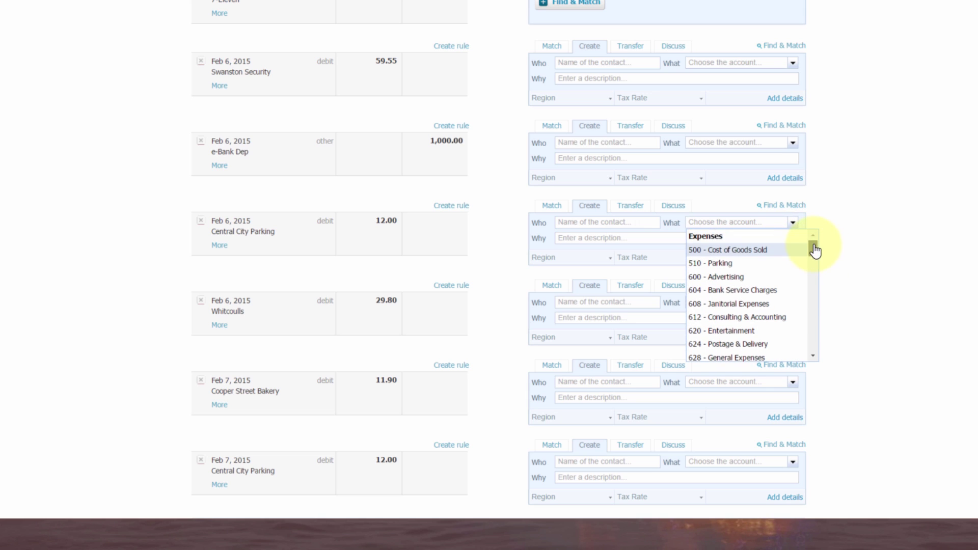
click(714, 219)
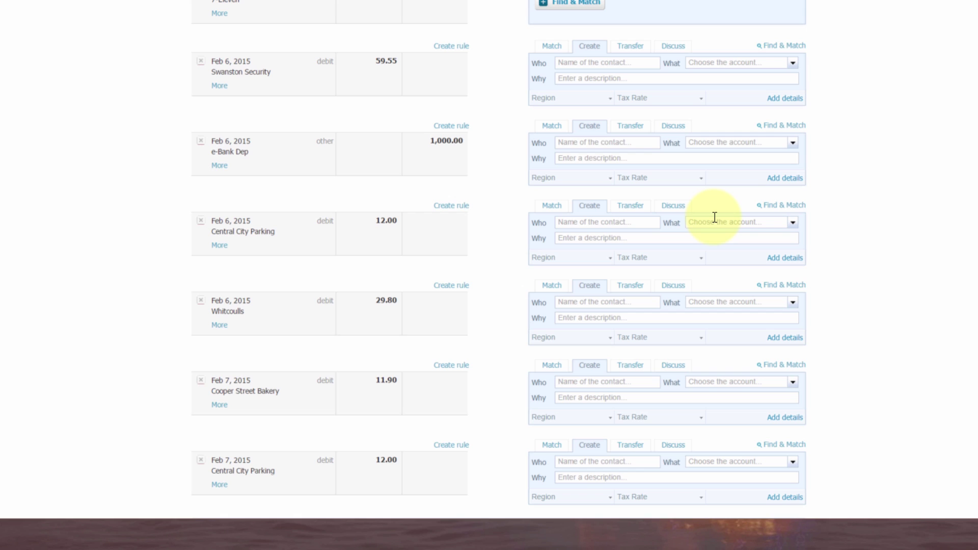
click(793, 223)
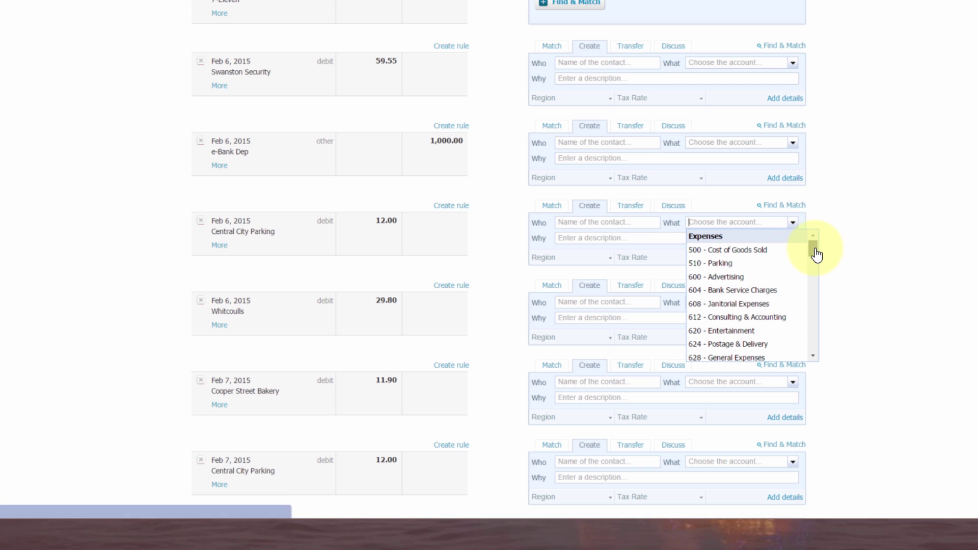
click(791, 223)
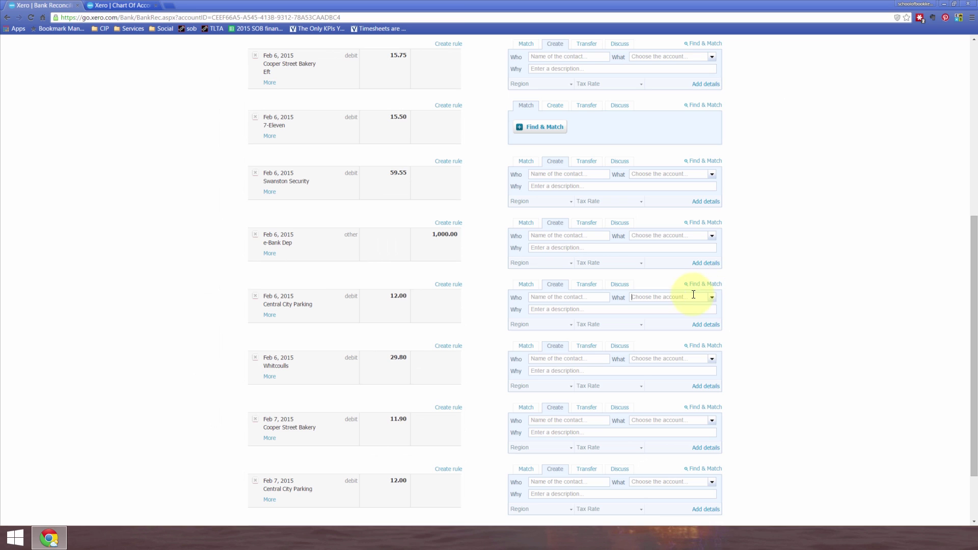
- Open the Feb 6 Central City Parking payment's full details, check its account field, and cancel
click(693, 324)
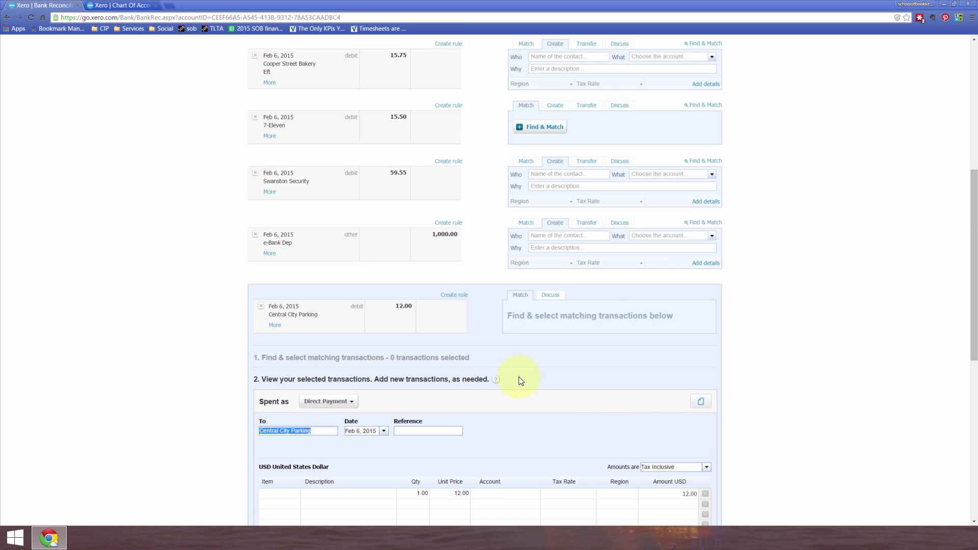
scroll(520, 380, down, 3)
click(506, 332)
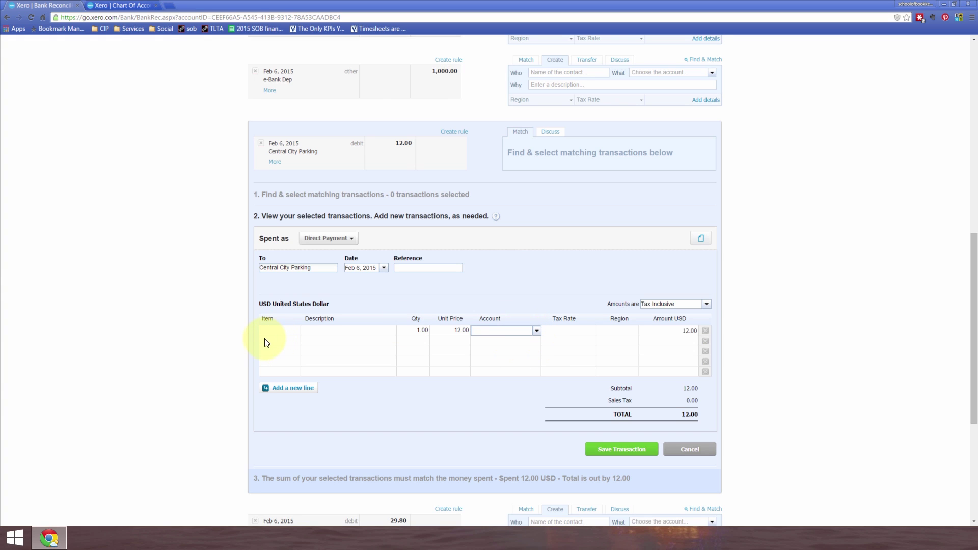
click(690, 450)
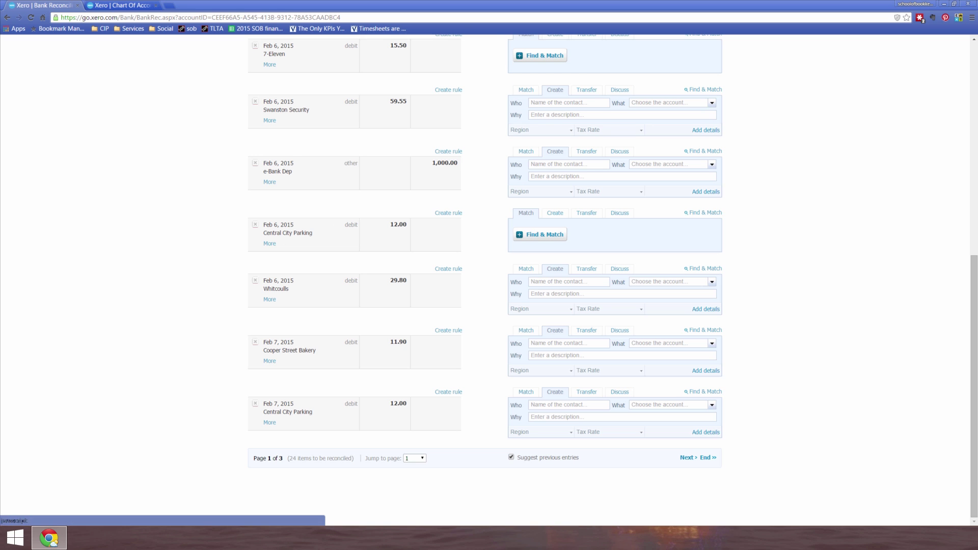
- Review the first page of statement lines for suggested matches and go to the second page
scroll(504, 293, up, 5)
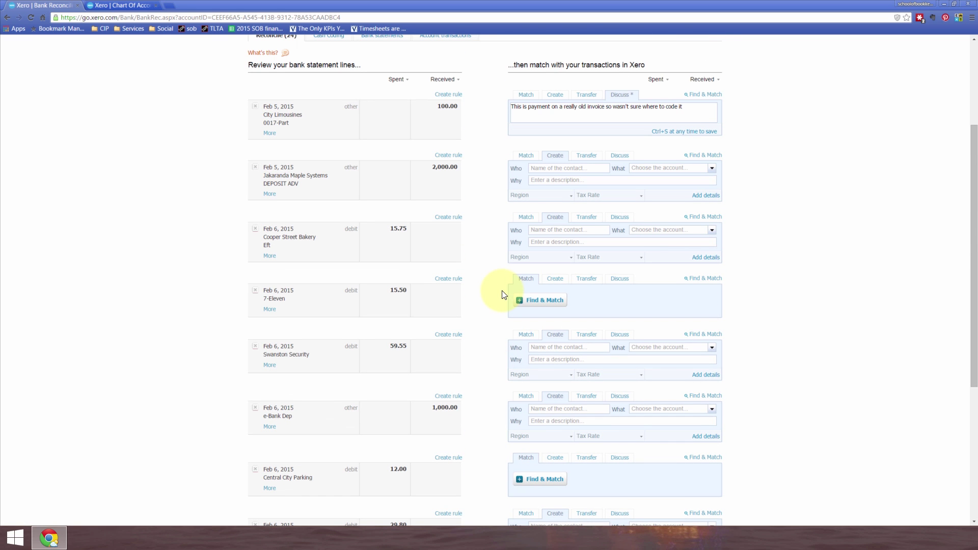
scroll(499, 305, up, 1)
scroll(499, 304, down, 3)
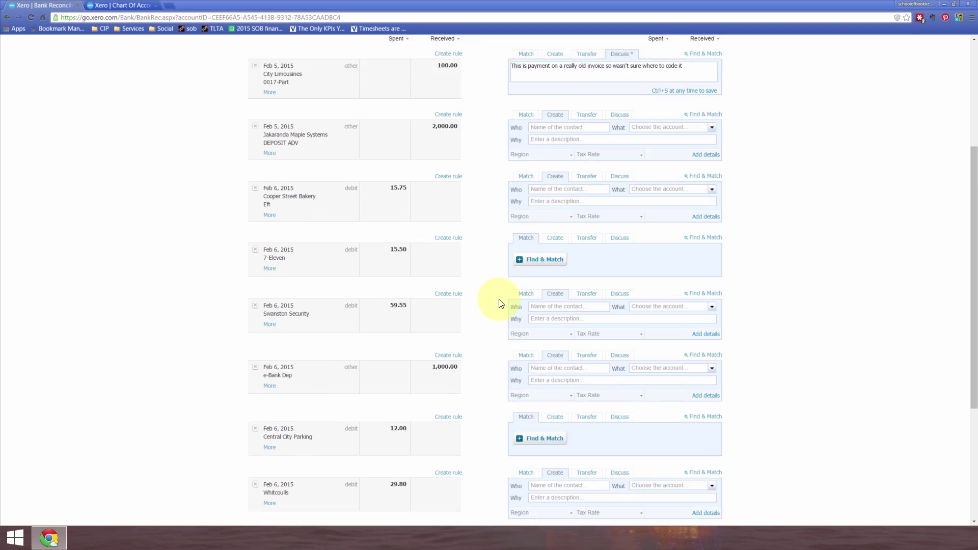
scroll(498, 305, down, 3)
scroll(491, 309, up, 4)
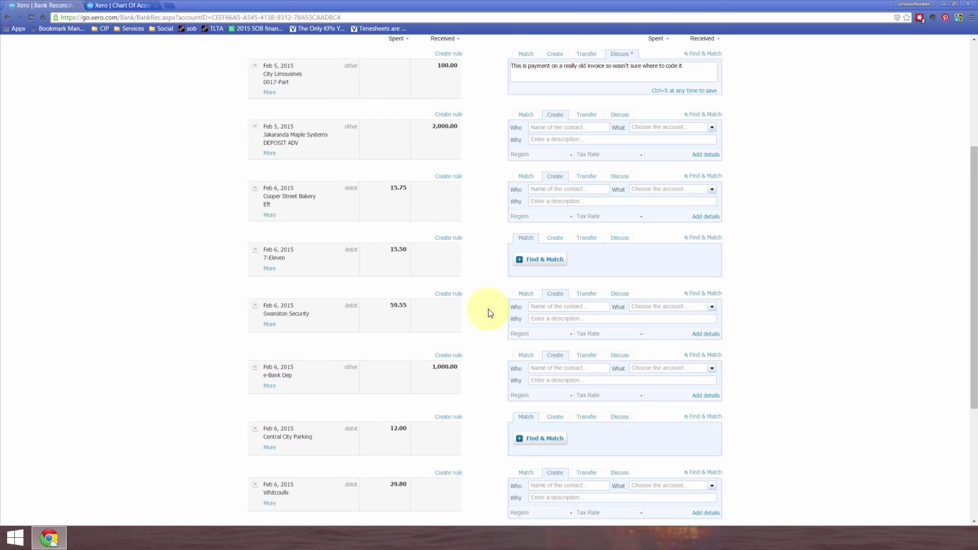
scroll(489, 311, up, 4)
scroll(489, 314, down, 8)
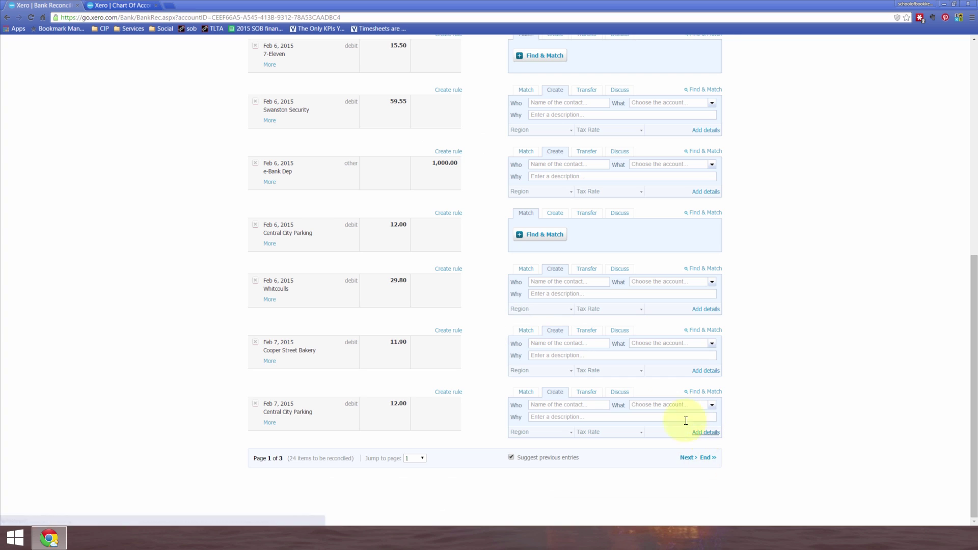
click(686, 458)
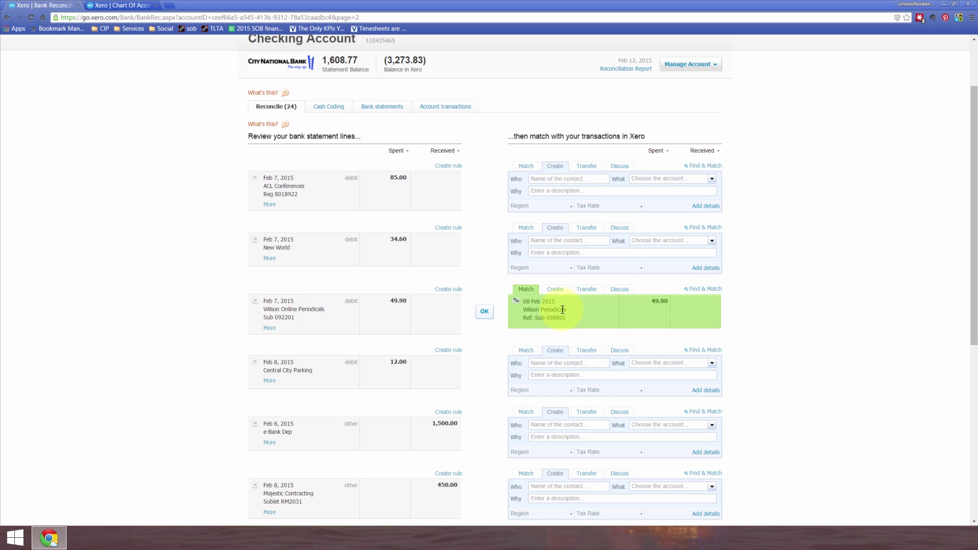
- Reconcile the two Wilson Online Periodicals lines, 49.90 spent and 35.00 received, with their suggested Wilson Periodicals matches
click(484, 312)
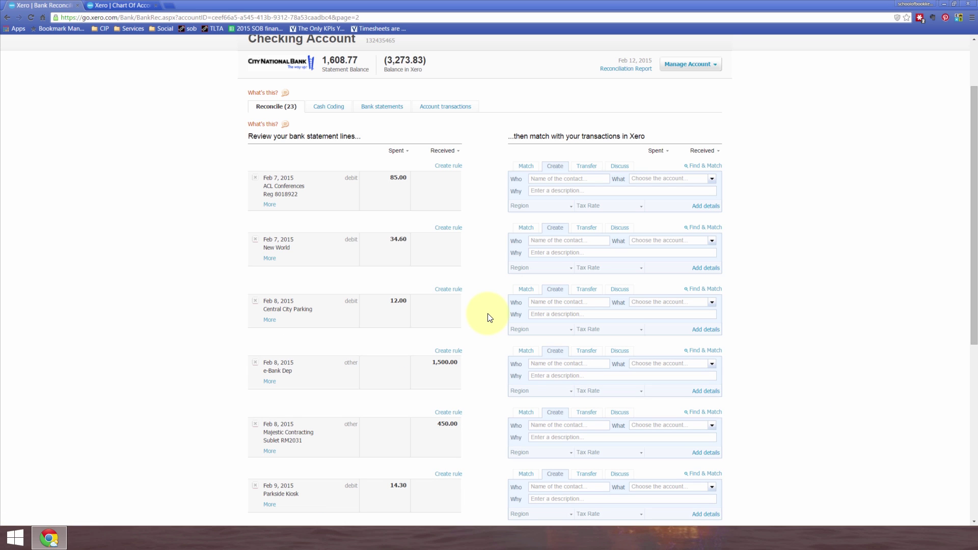
scroll(490, 318, down, 5)
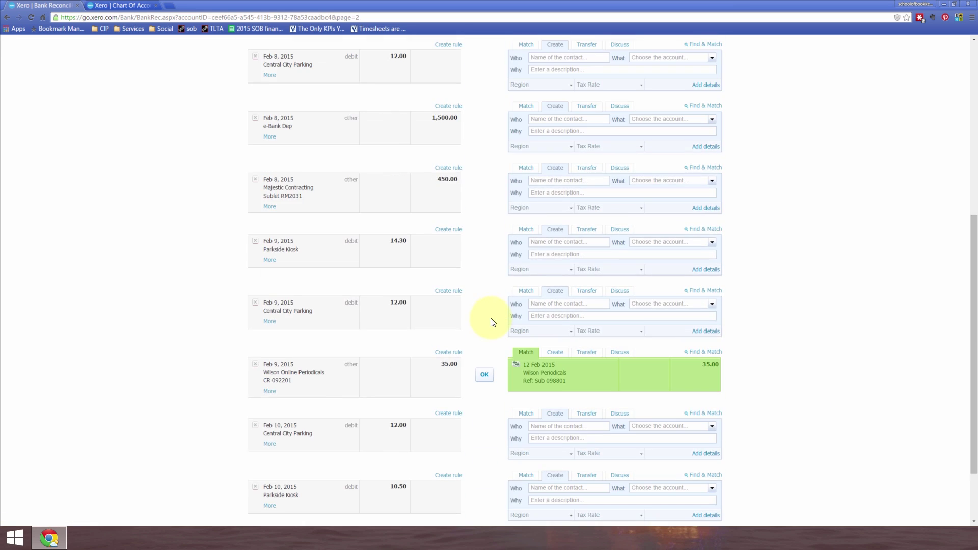
click(485, 374)
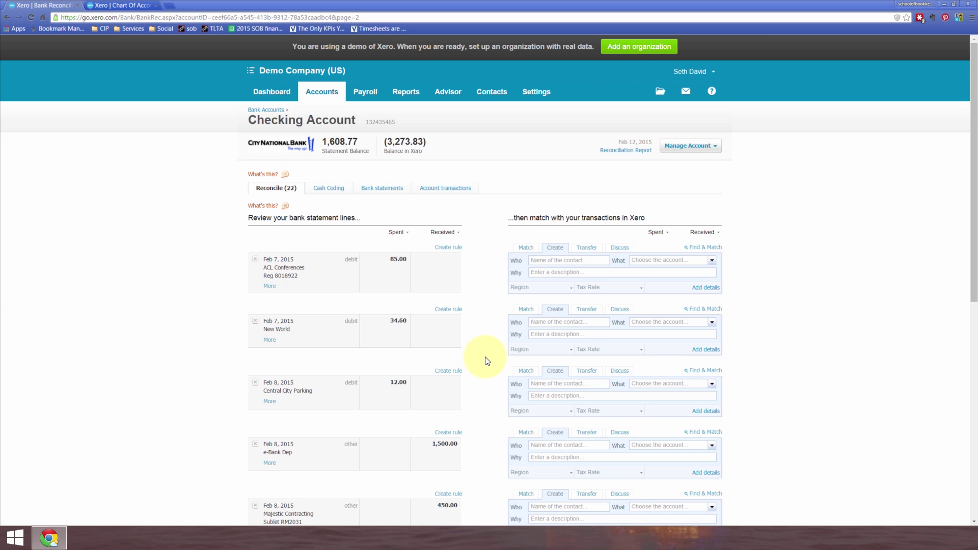
scroll(485, 360, down, 2)
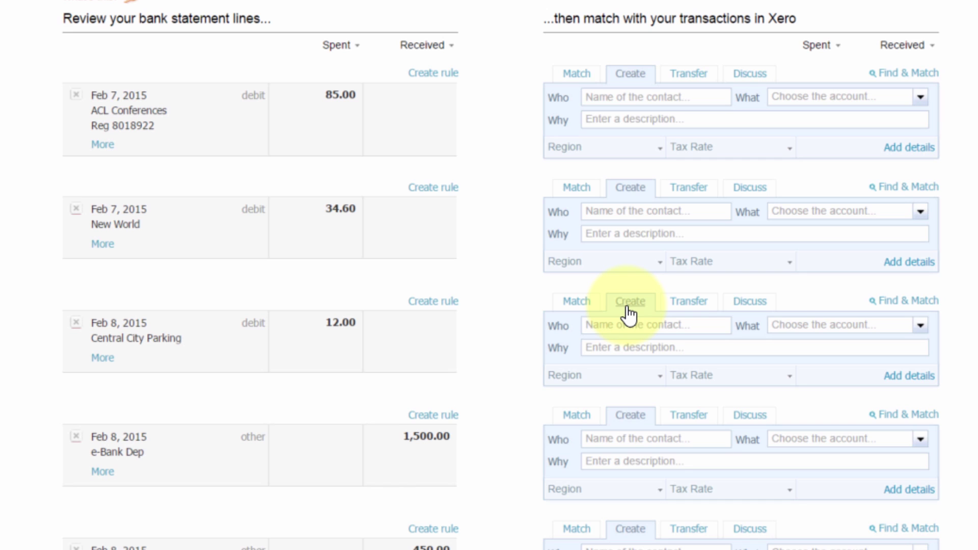
- Open Find & Match for the Feb 8 Central City Parking payment, browse the candidate transactions and adjustment section, and cancel
click(909, 302)
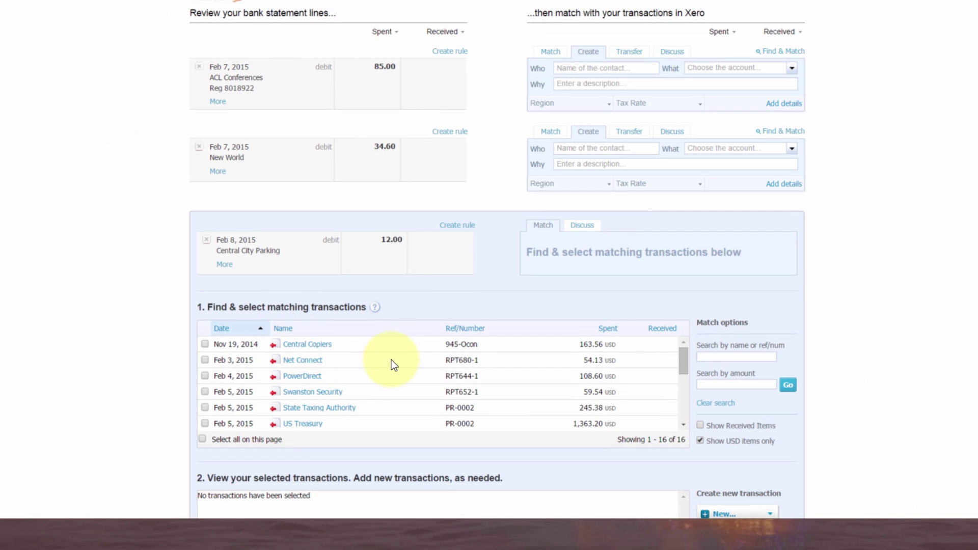
scroll(391, 452, down, 2)
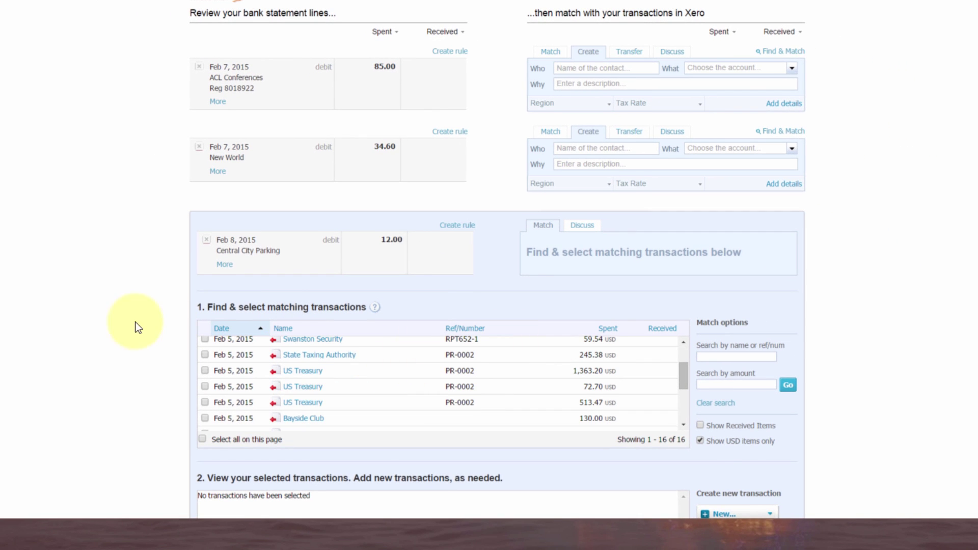
scroll(84, 308, down, 1)
scroll(468, 295, up, 2)
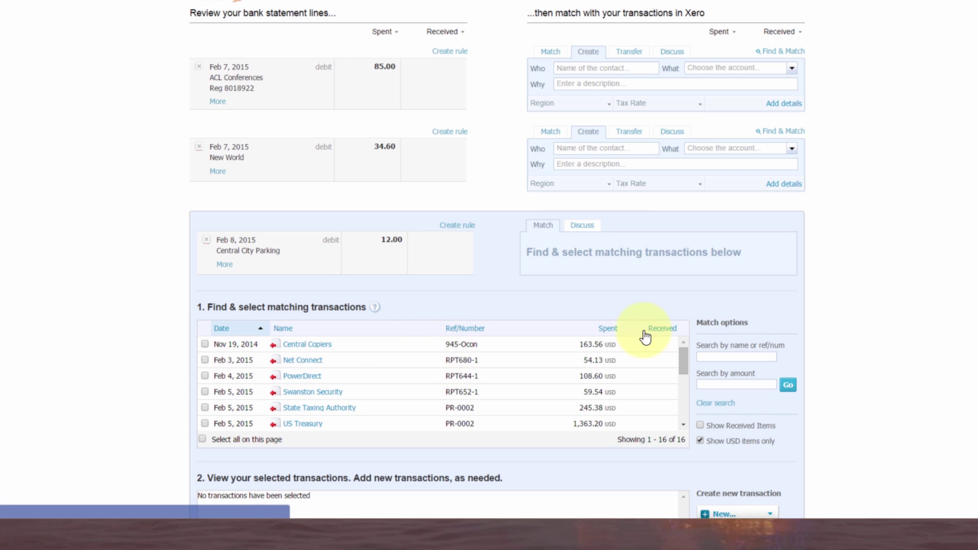
scroll(646, 332, down, 2)
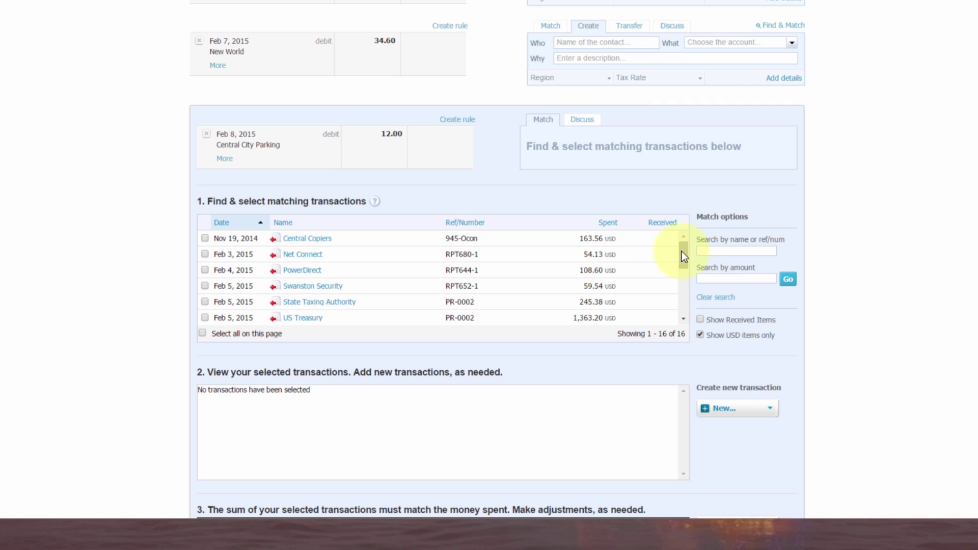
drag(684, 254, 684, 312)
scroll(825, 347, down, 4)
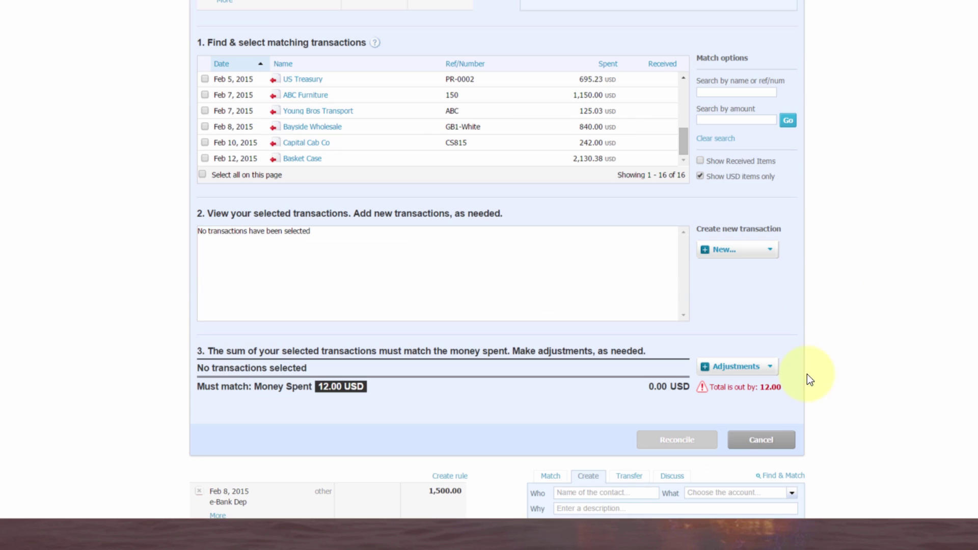
click(756, 441)
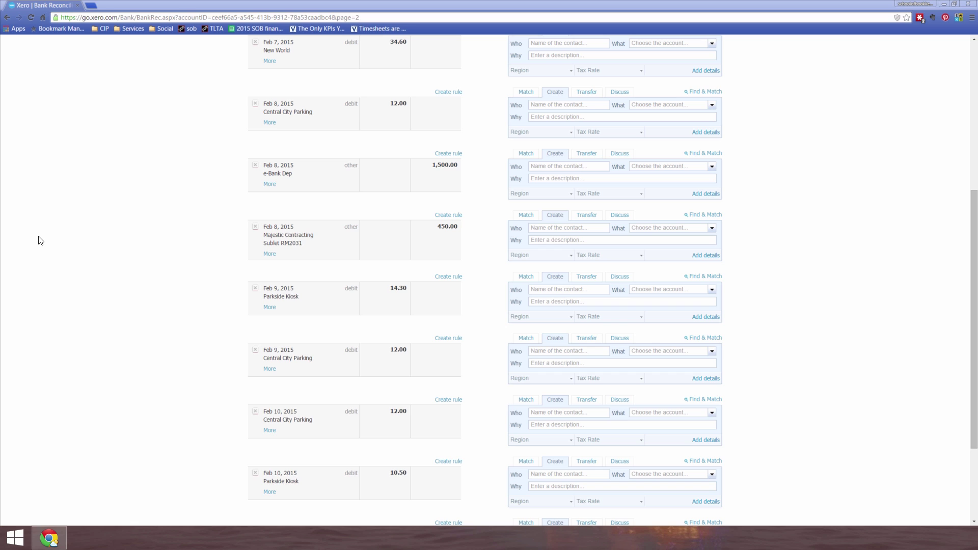
- Return to the first page of statement lines and open the 7-Eleven bank rule suggested for the Feb 6 payment
scroll(841, 308, down, 2)
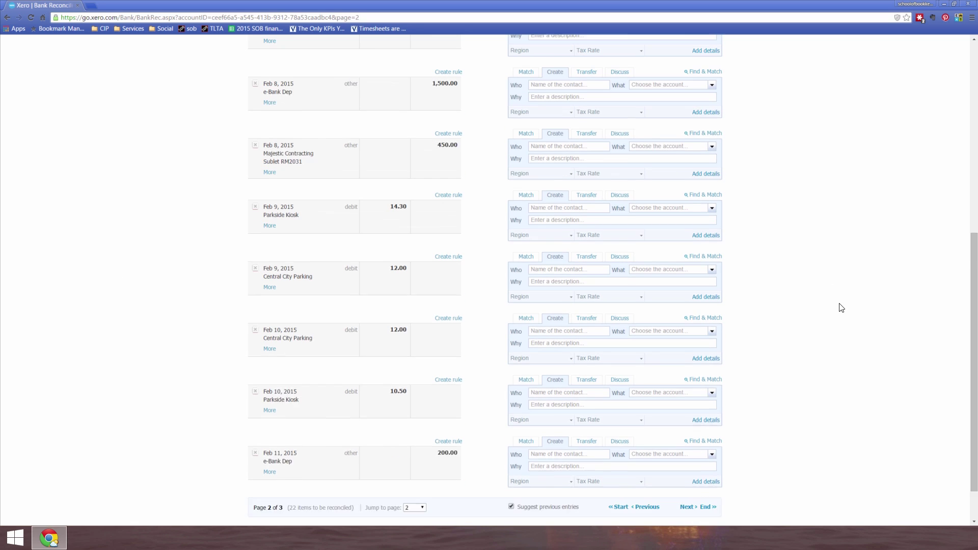
scroll(841, 308, down, 1)
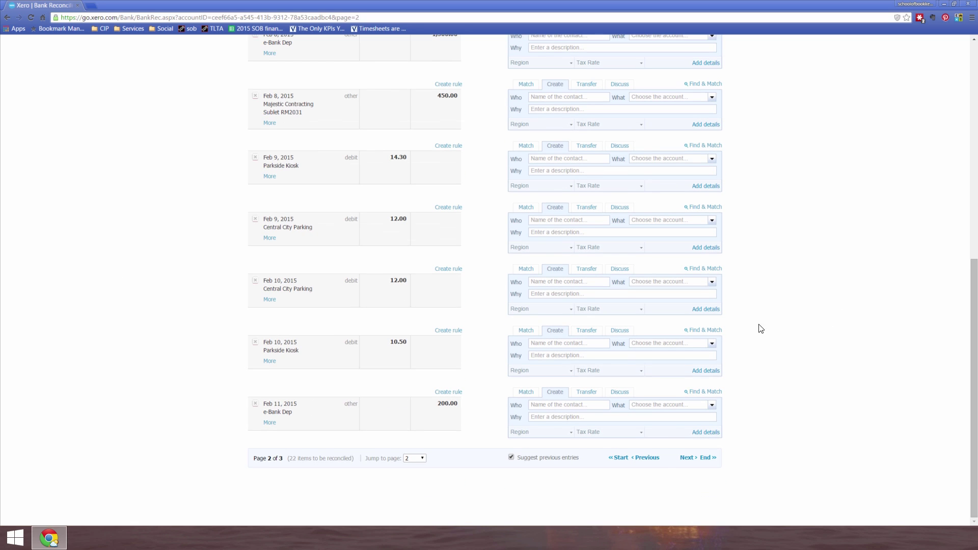
click(620, 458)
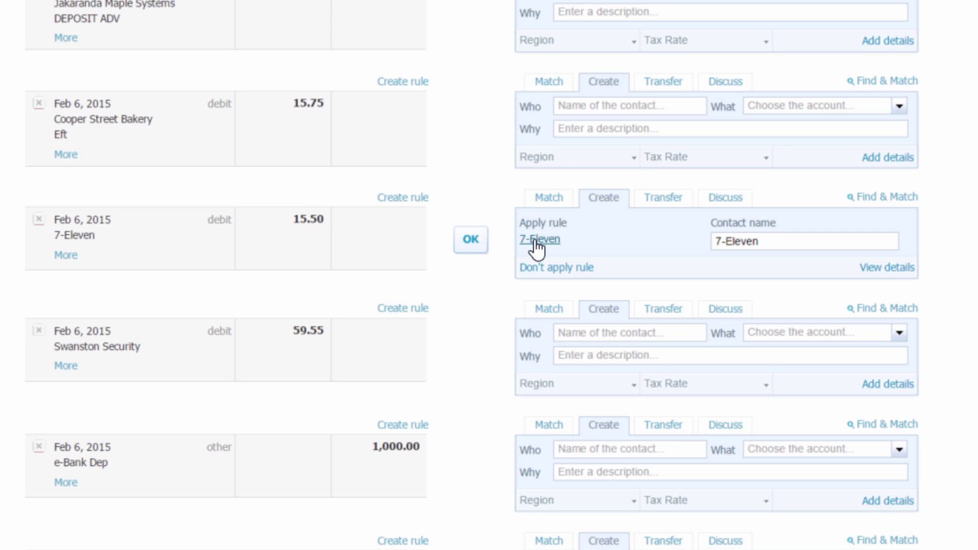
click(537, 244)
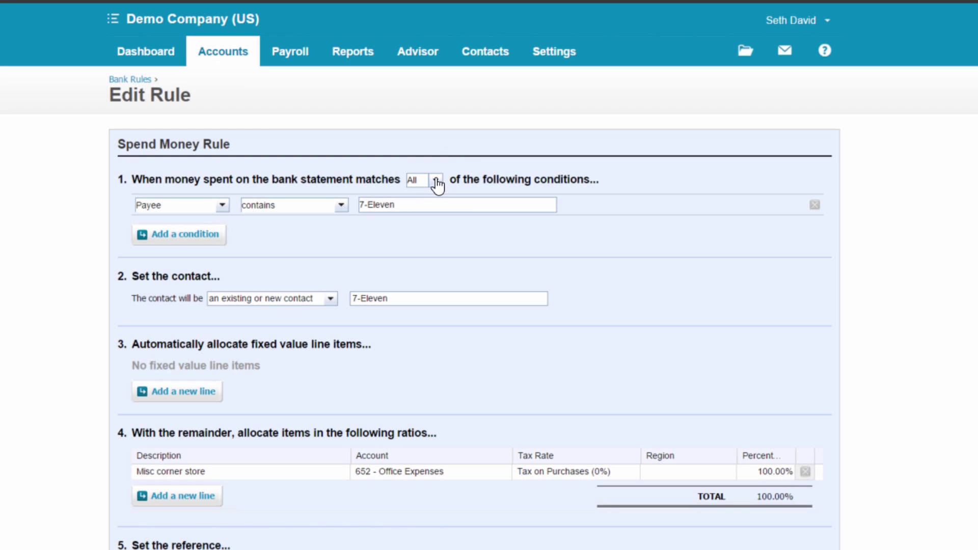
- Set the 7-Eleven rule to apply when Any of its conditions match
click(436, 180)
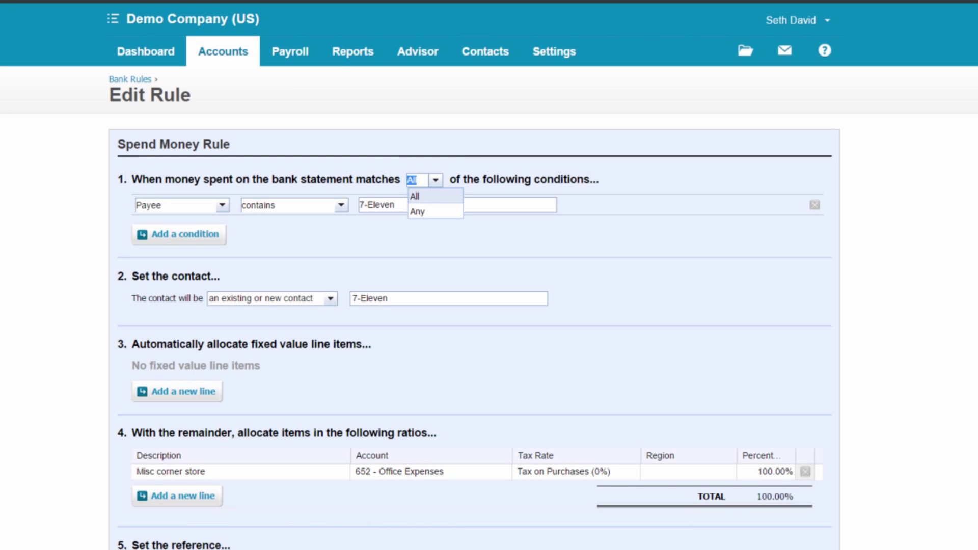
click(436, 181)
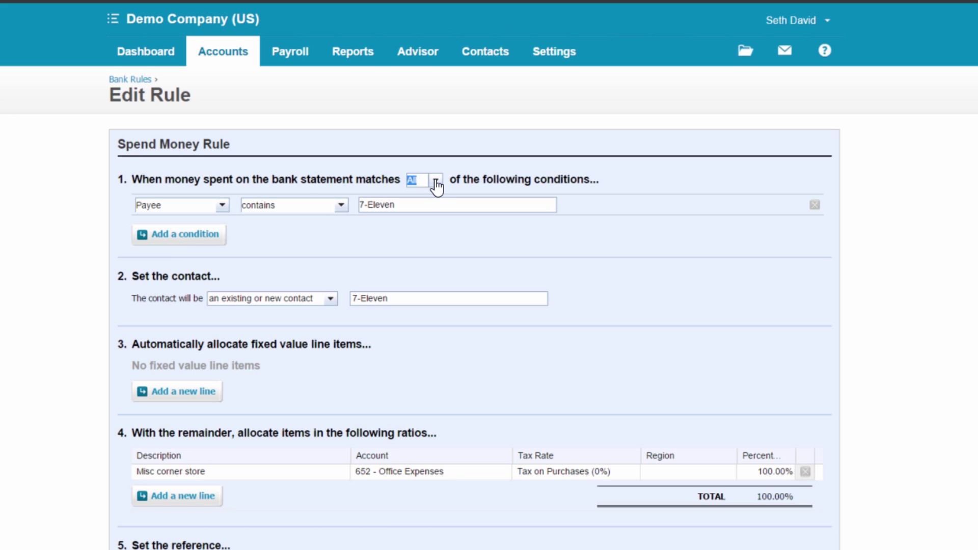
click(436, 184)
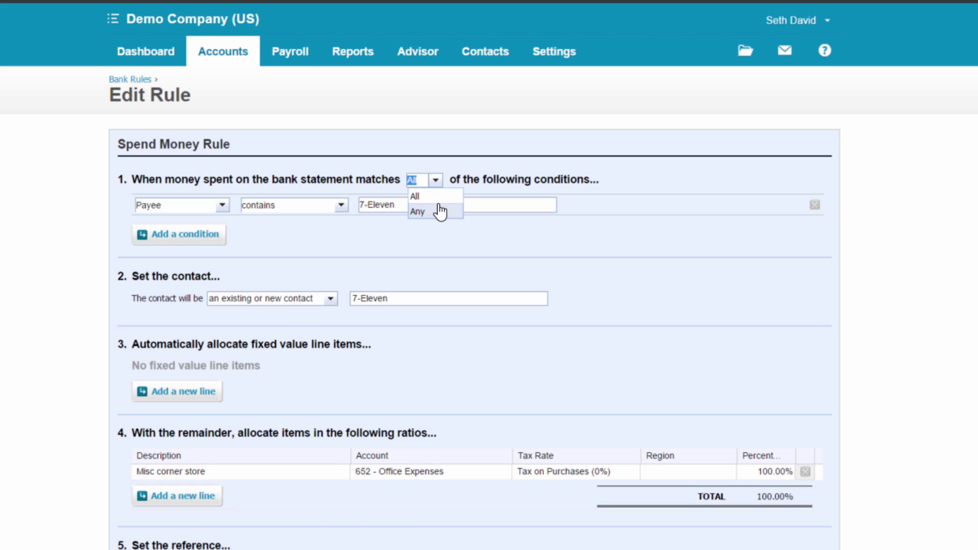
click(433, 210)
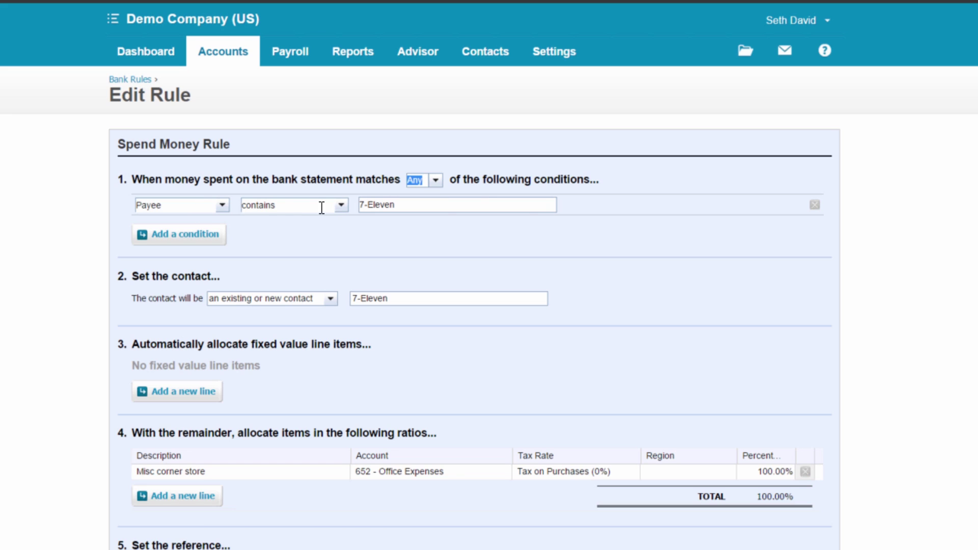
click(402, 205)
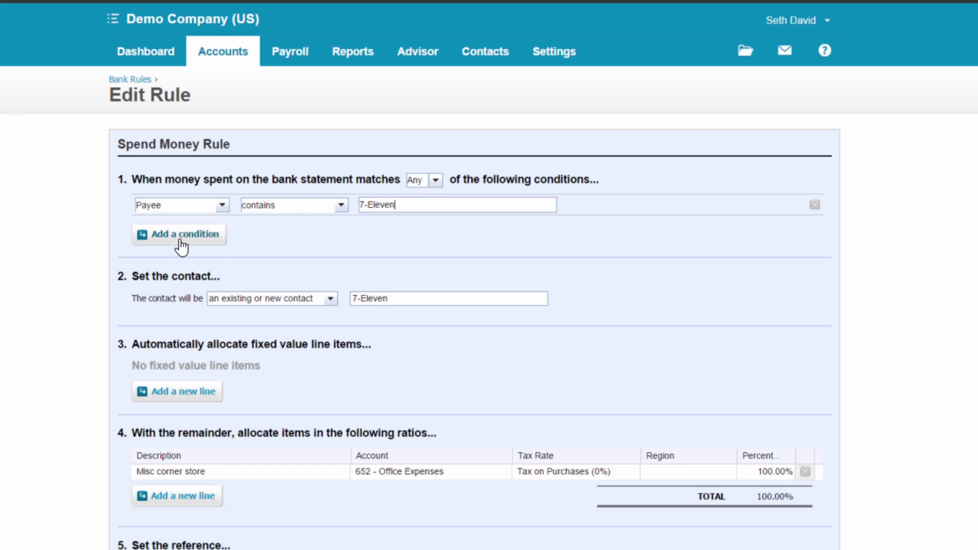
- Add a second rule condition where Payee contains "Seven Eleven"
click(182, 248)
click(221, 225)
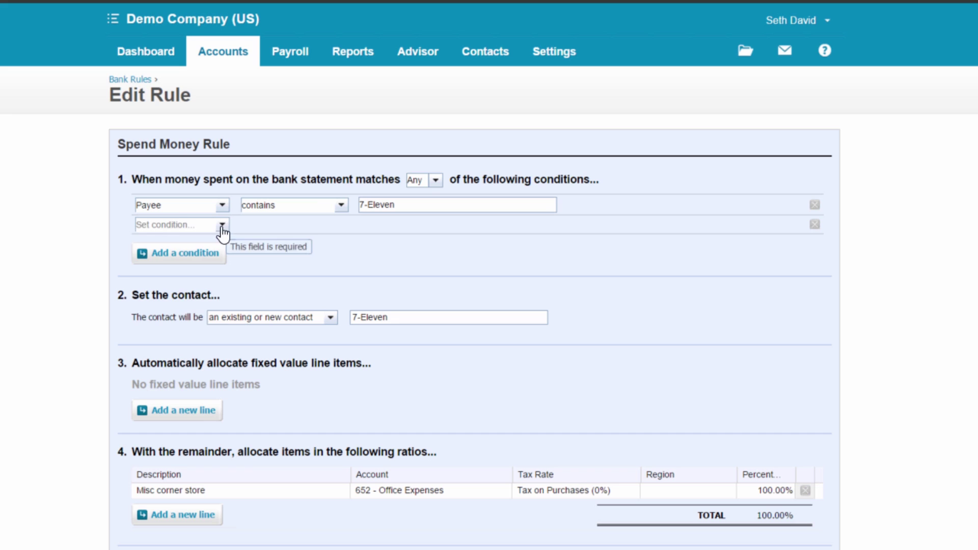
click(159, 241)
click(278, 228)
click(341, 225)
key(Down)
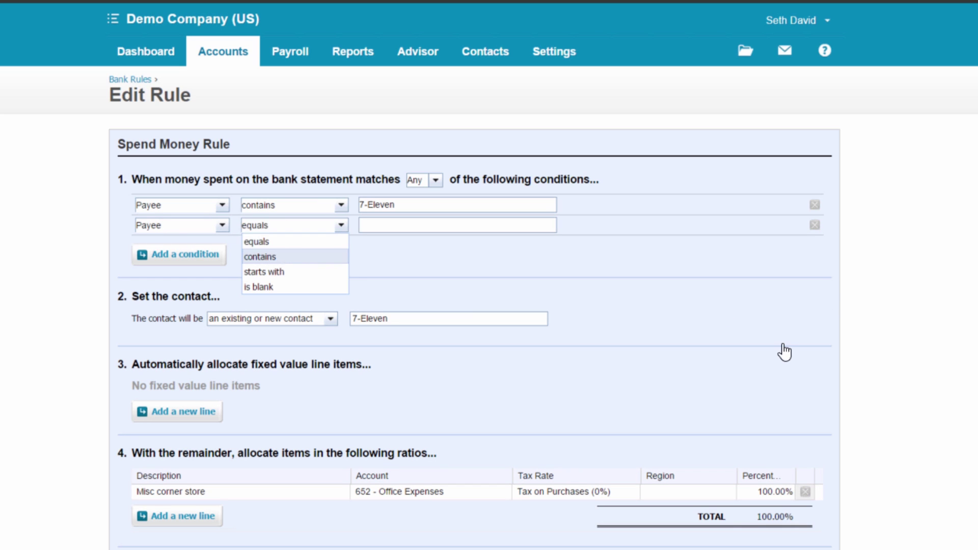
key(Return)
click(375, 226)
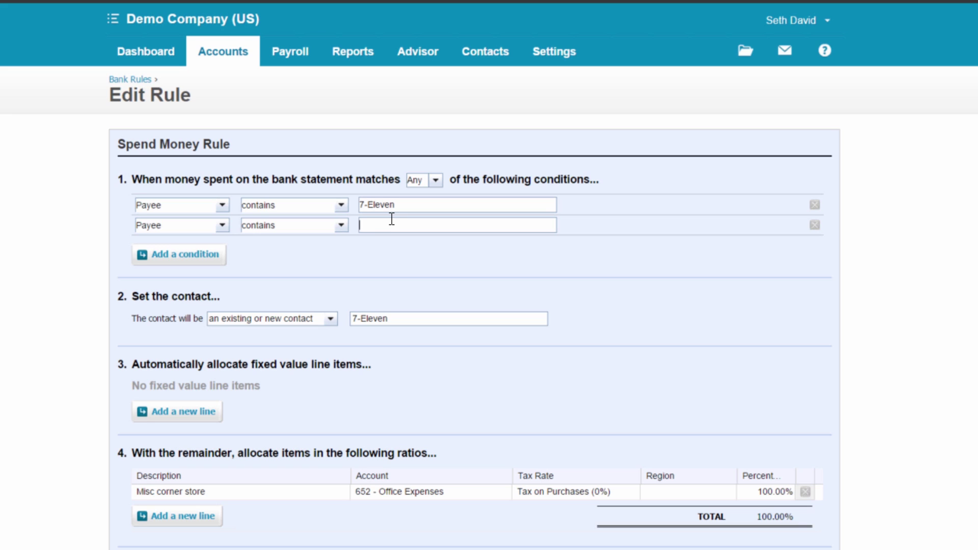
text(Seven Eleven)
- Add a third rule condition where Payee contains "7-11"
click(196, 260)
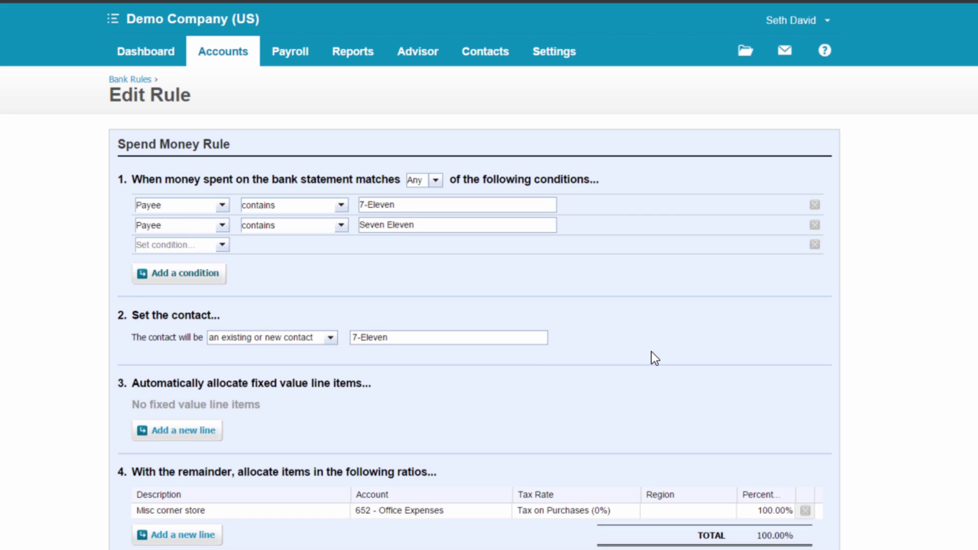
text(a)
key(BackSpace)
text(paye)
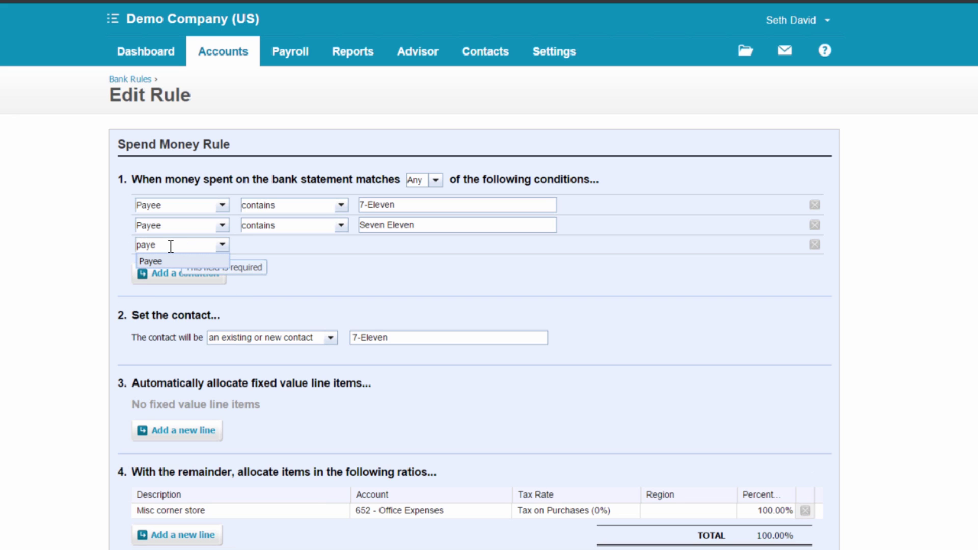
click(168, 263)
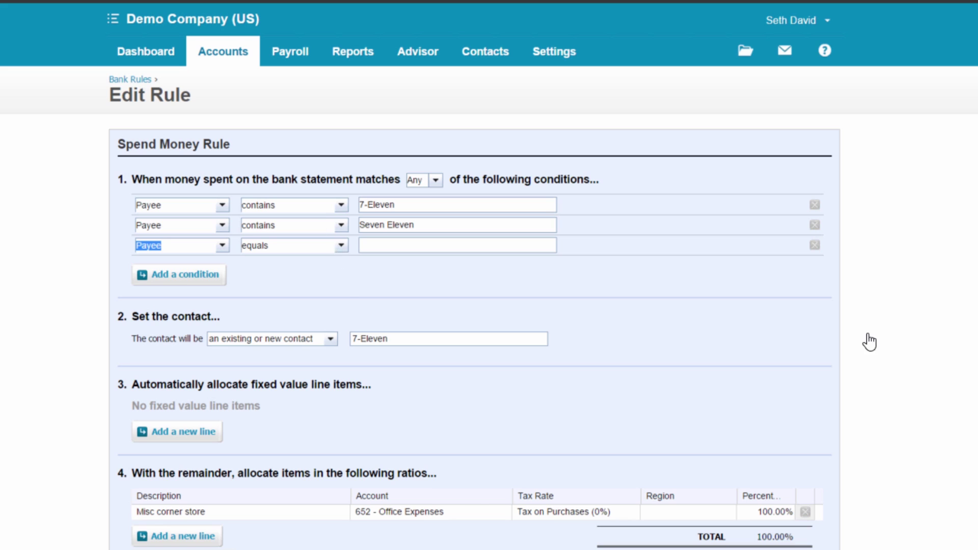
click(339, 246)
click(264, 279)
click(382, 245)
text(7-11)
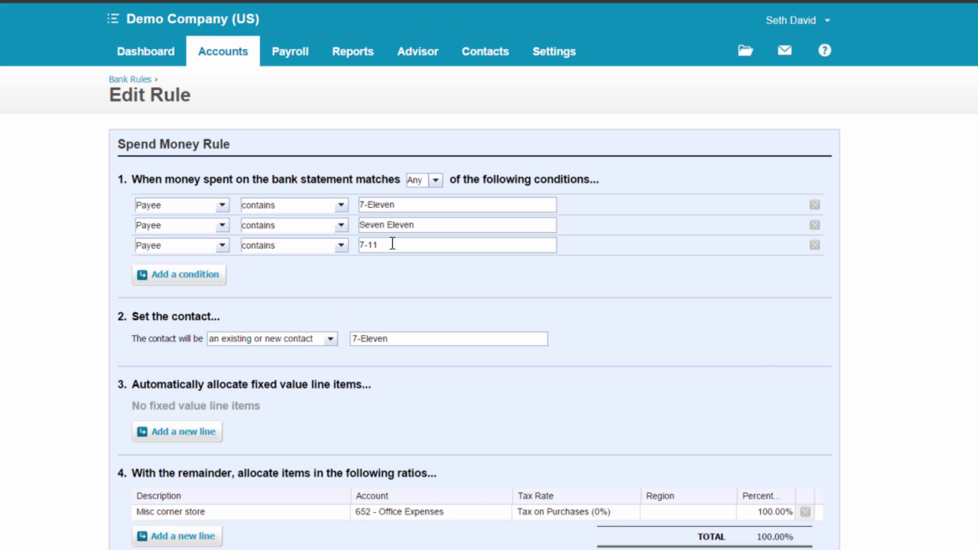
- Review the values of the three payee conditions and the match setting above them
drag(388, 243, 347, 248)
drag(401, 205, 322, 203)
drag(430, 224, 324, 227)
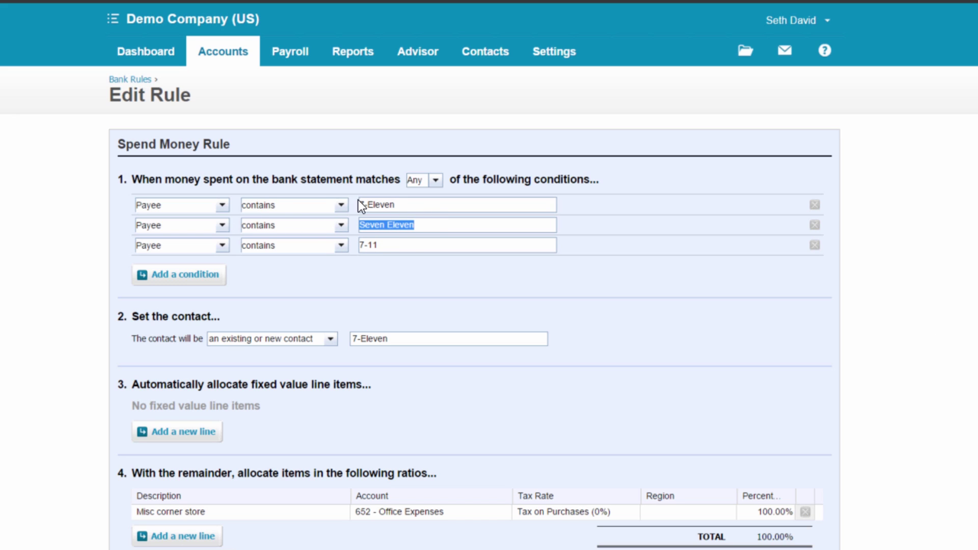
drag(427, 182, 362, 179)
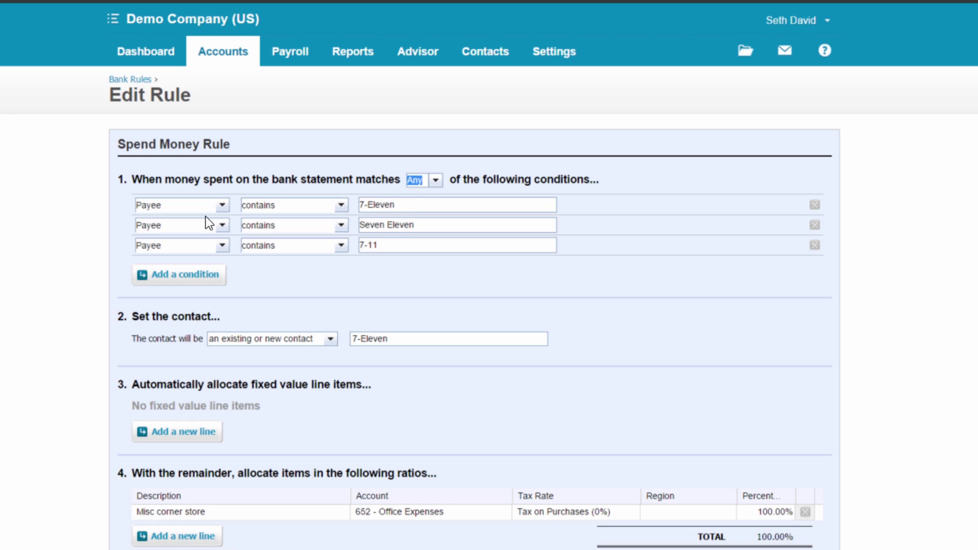
click(407, 287)
scroll(411, 290, down, 1)
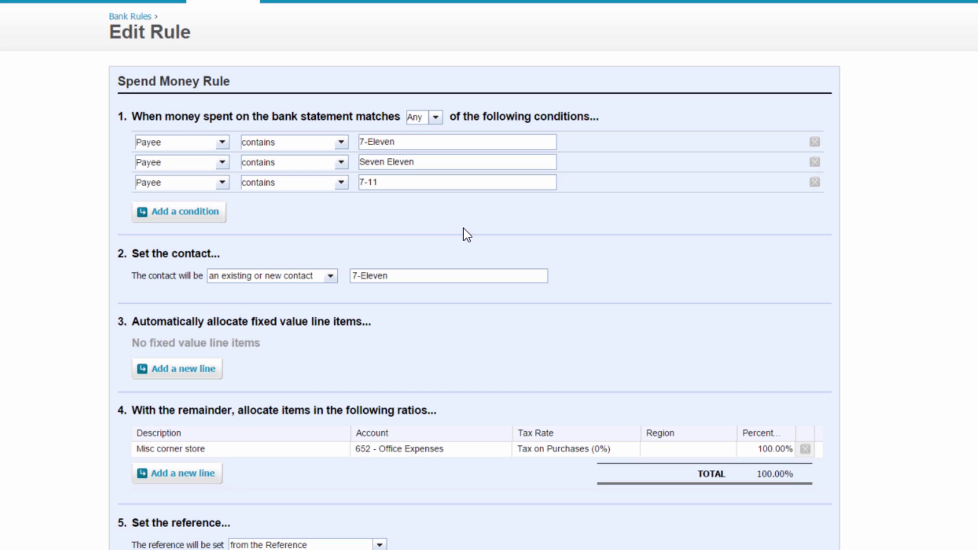
click(409, 142)
drag(410, 142, 212, 140)
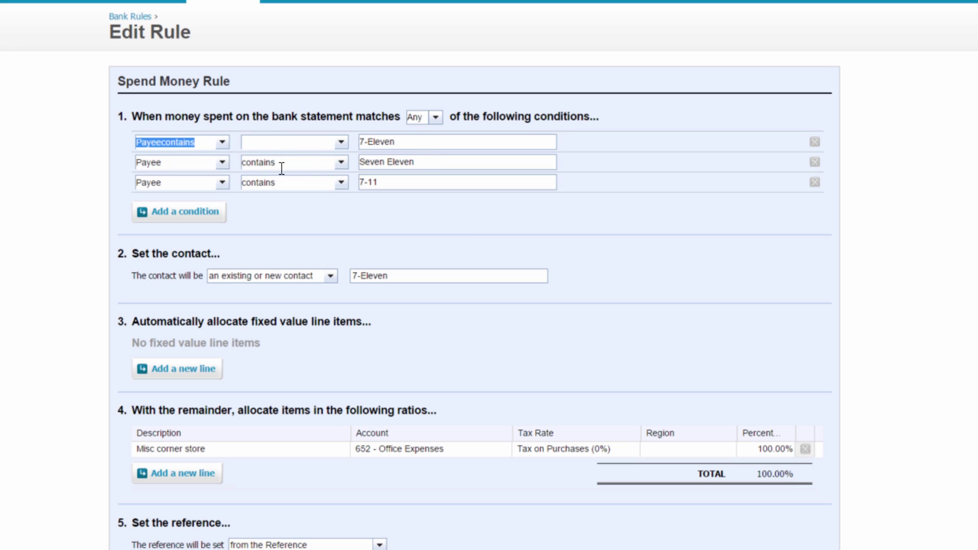
key(ctrl+z)
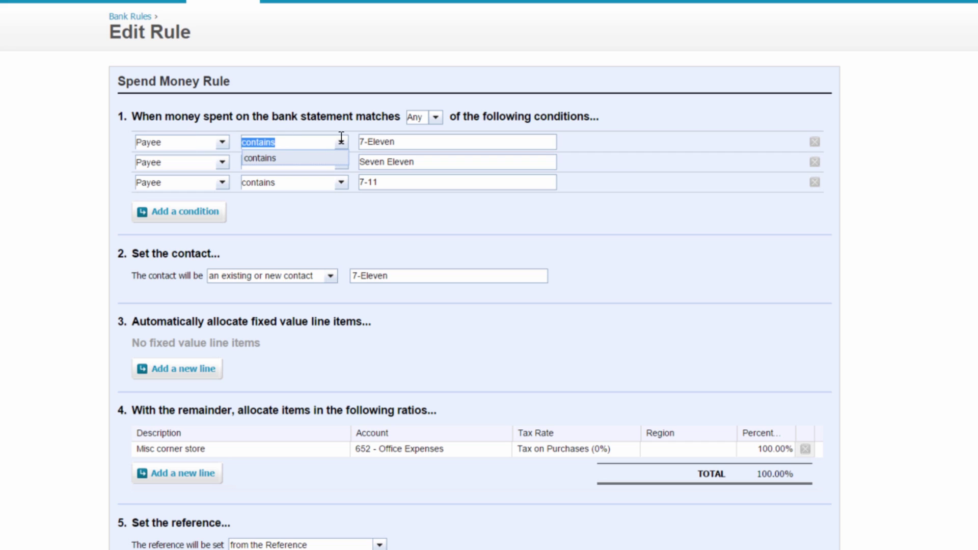
click(395, 144)
drag(402, 144, 375, 142)
click(404, 144)
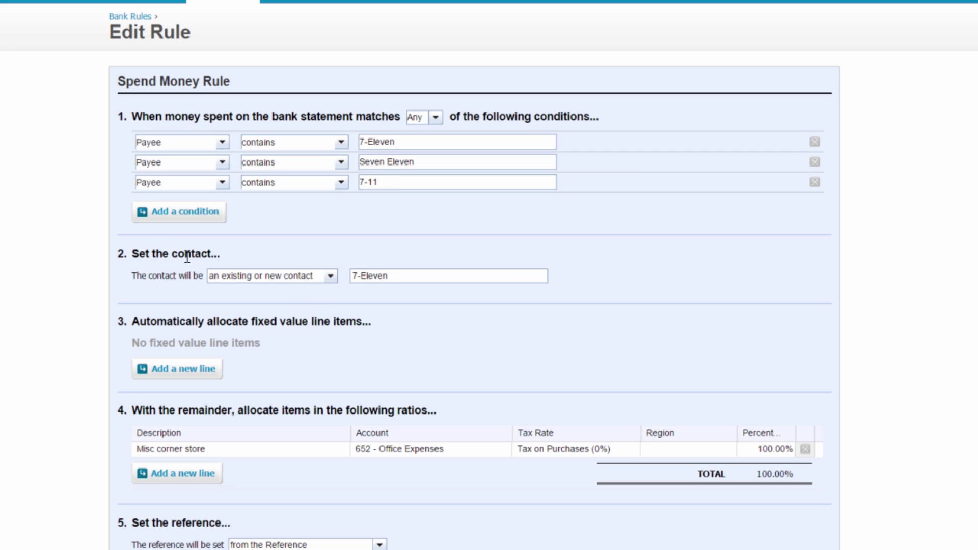
- Compare the contact set by the rule with the name variants in the payee conditions
click(402, 278)
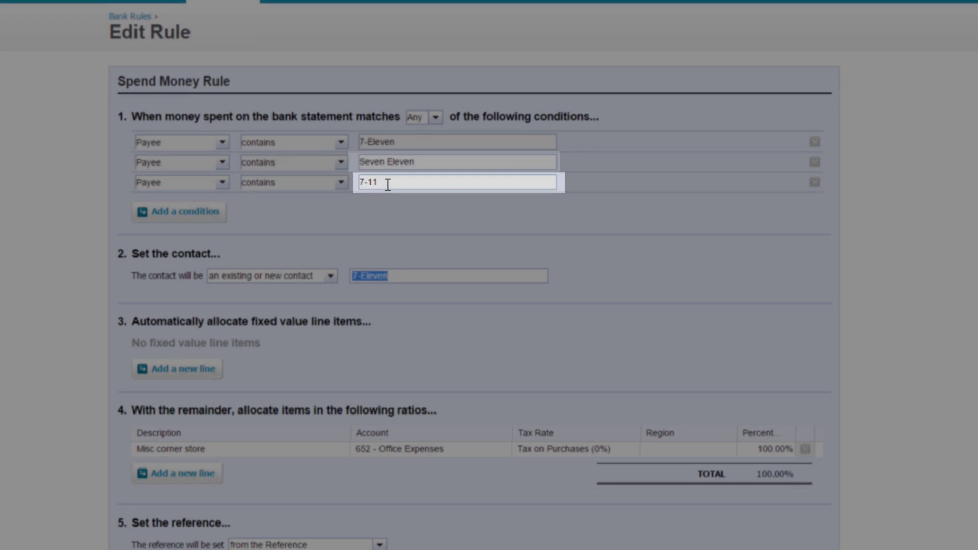
click(383, 181)
click(395, 140)
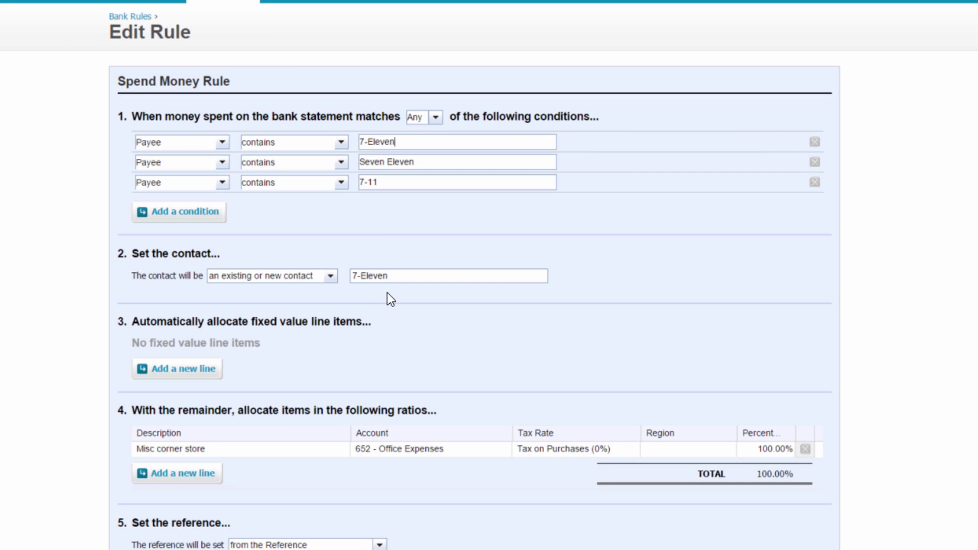
click(367, 274)
- Check the description, account and tax rate of the line that allocates the remainder
scroll(247, 342, down, 3)
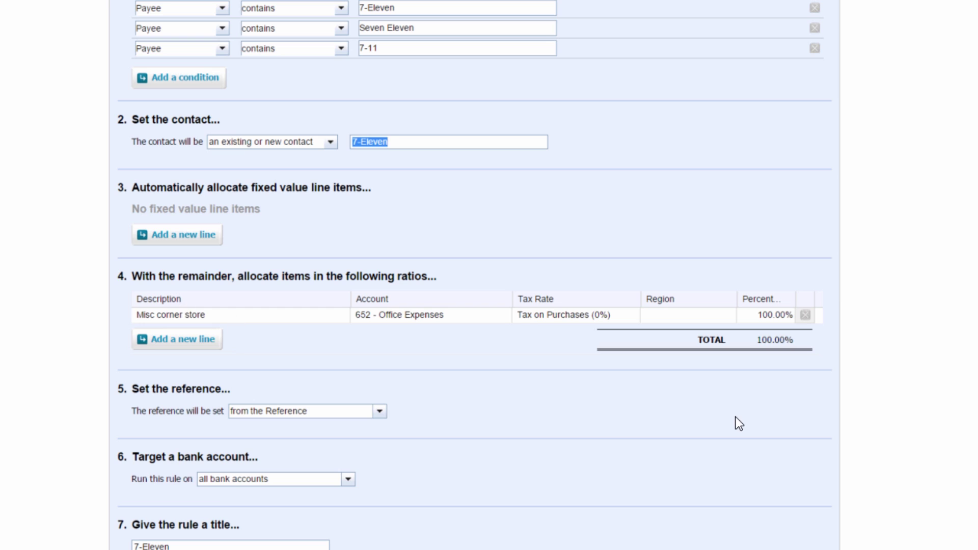
click(217, 315)
key(Tab)
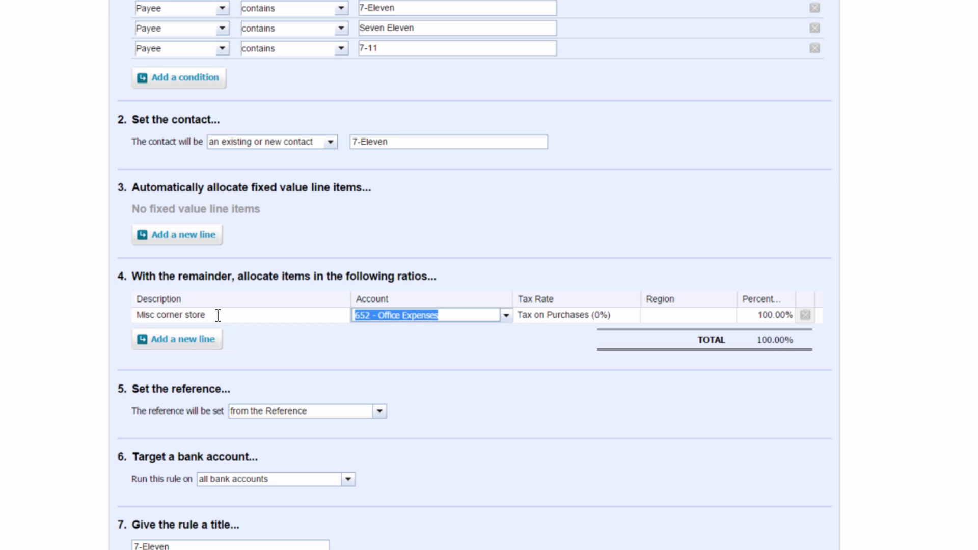
drag(465, 312, 332, 314)
click(621, 311)
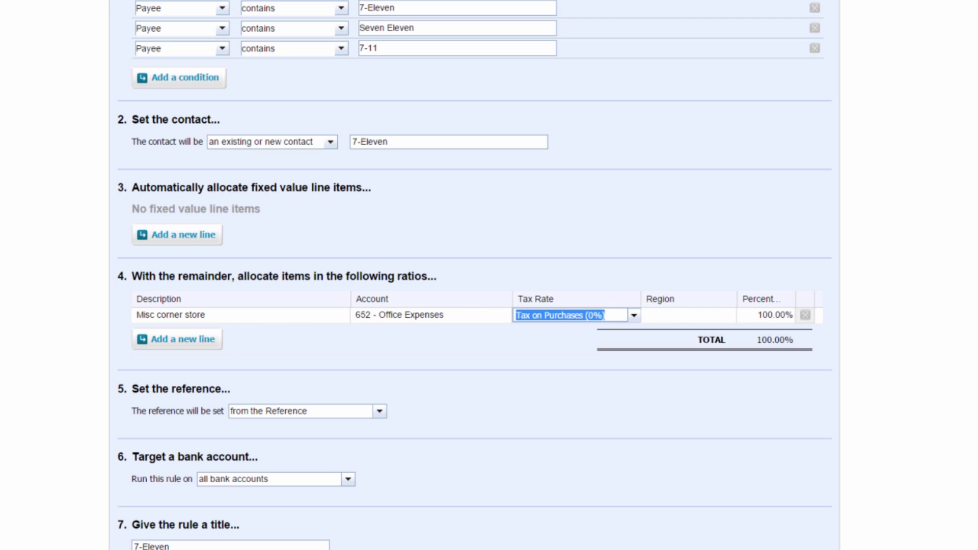
click(467, 312)
drag(456, 312, 375, 314)
drag(271, 315, 927, 369)
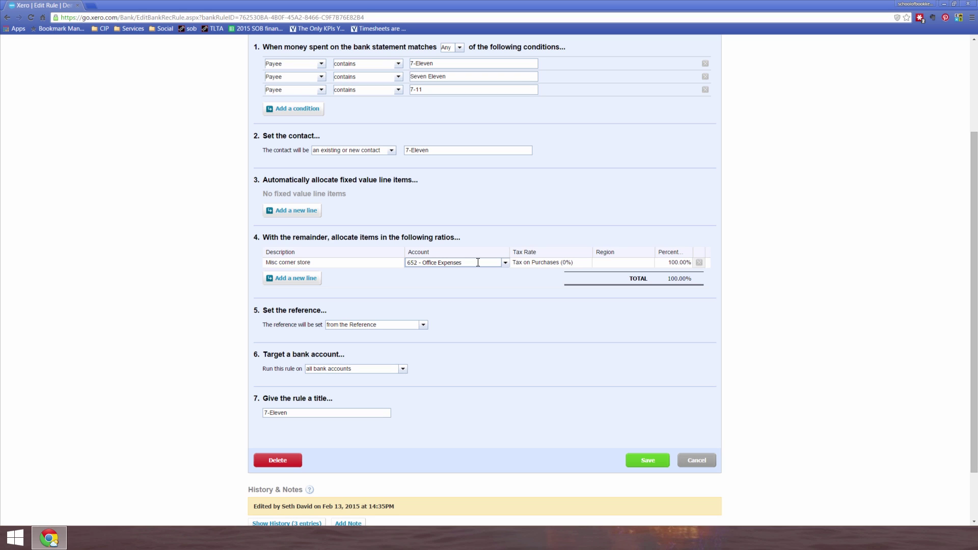
drag(466, 261, 414, 264)
click(830, 334)
- Check how the rule sets the transaction reference
drag(369, 326, 393, 324)
click(393, 325)
triple_click(352, 325)
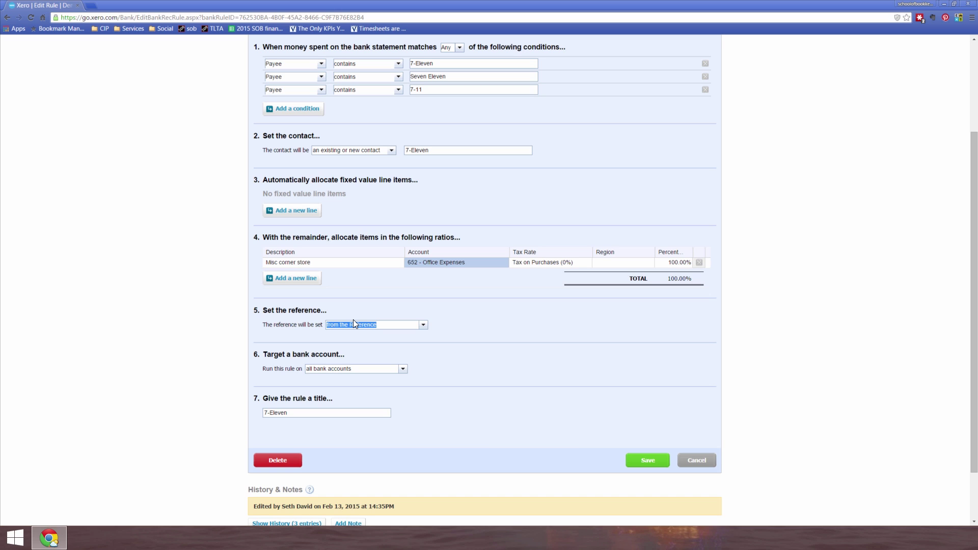
- Save the 7-Eleven rule for all bank accounts and apply it to reconcile the Feb 6 7-Eleven line of 15.50
key(Tab)
scroll(448, 318, down, 1)
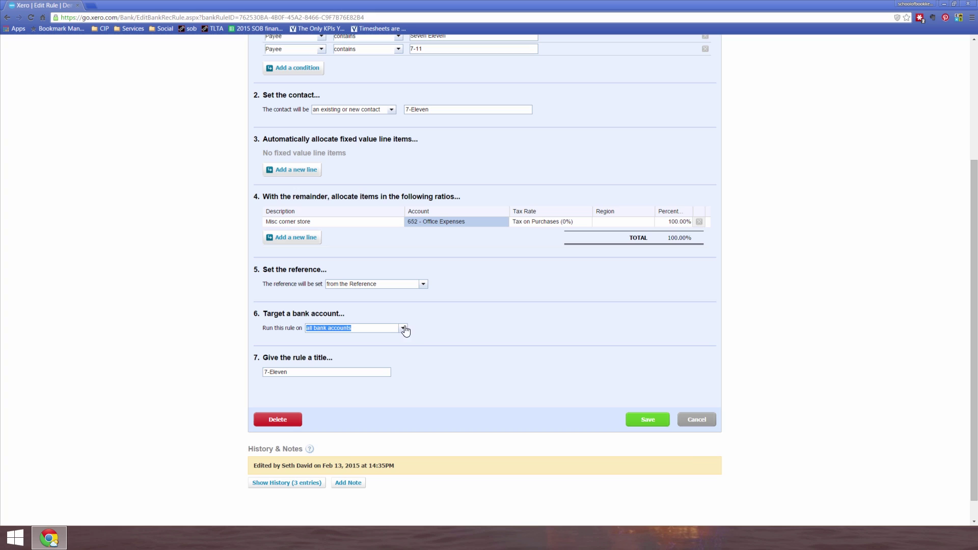
click(406, 330)
click(661, 430)
click(299, 374)
click(650, 422)
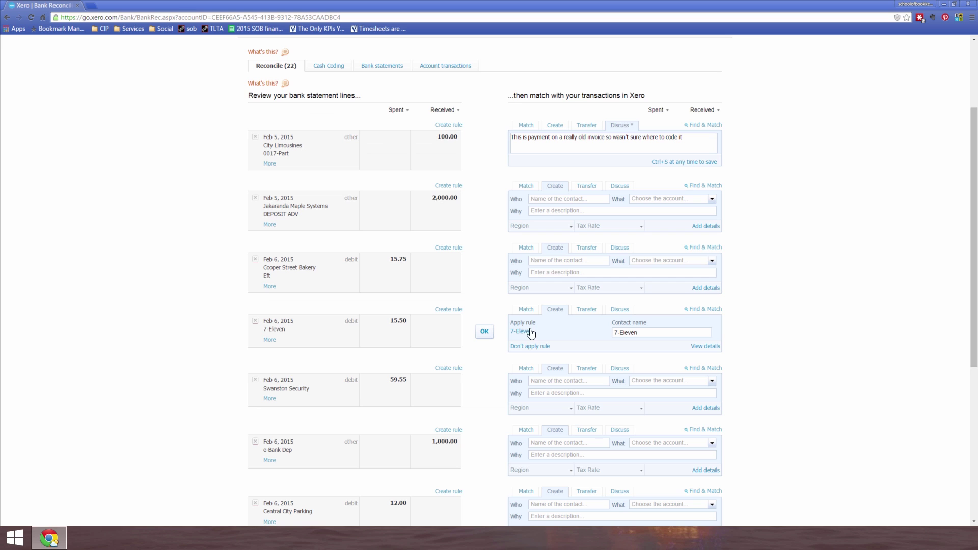
click(485, 331)
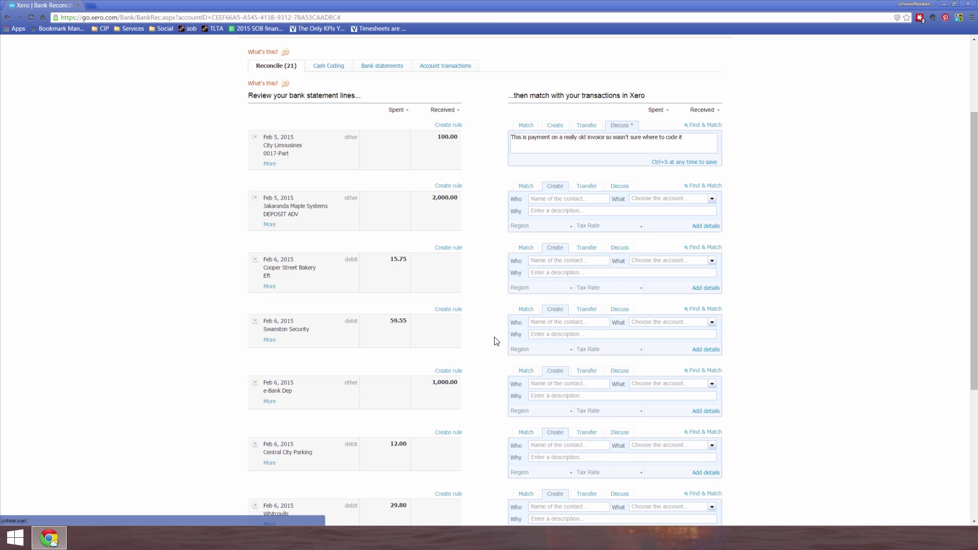
- Try to match the Feb 8 e-Bank Dep deposit of 1,500.00 with City Limousines invoices INV-0034, INV-0028, INV-0023 and INV-0017
scroll(491, 338, down, 5)
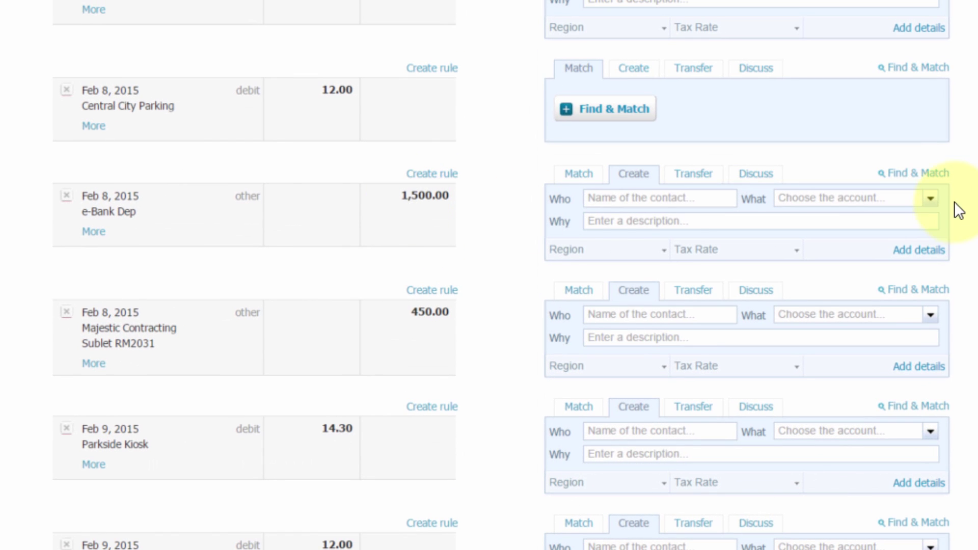
click(928, 174)
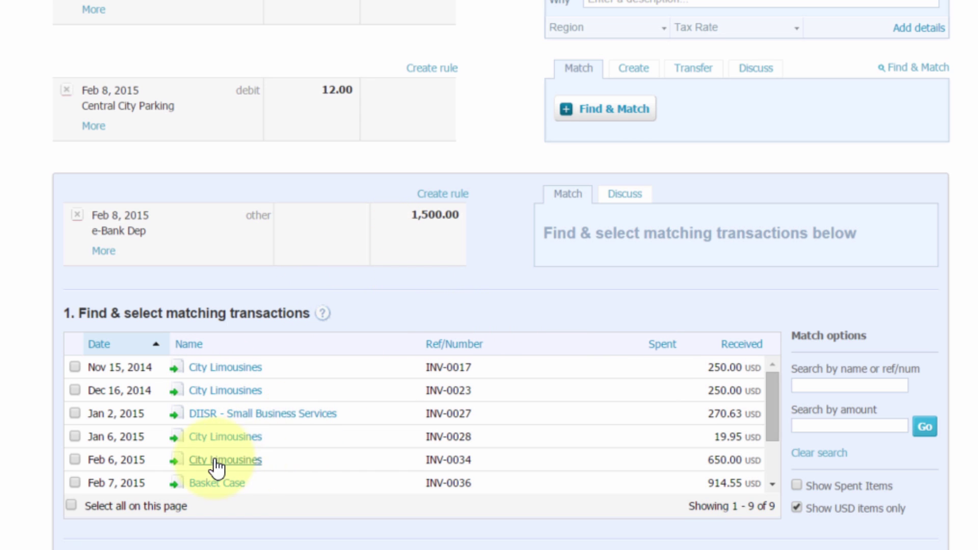
click(74, 459)
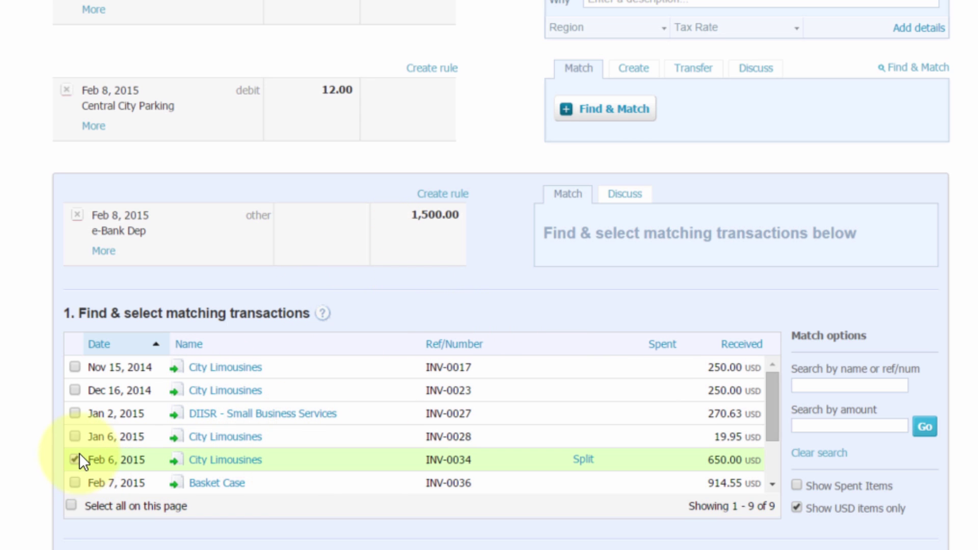
click(74, 436)
click(74, 390)
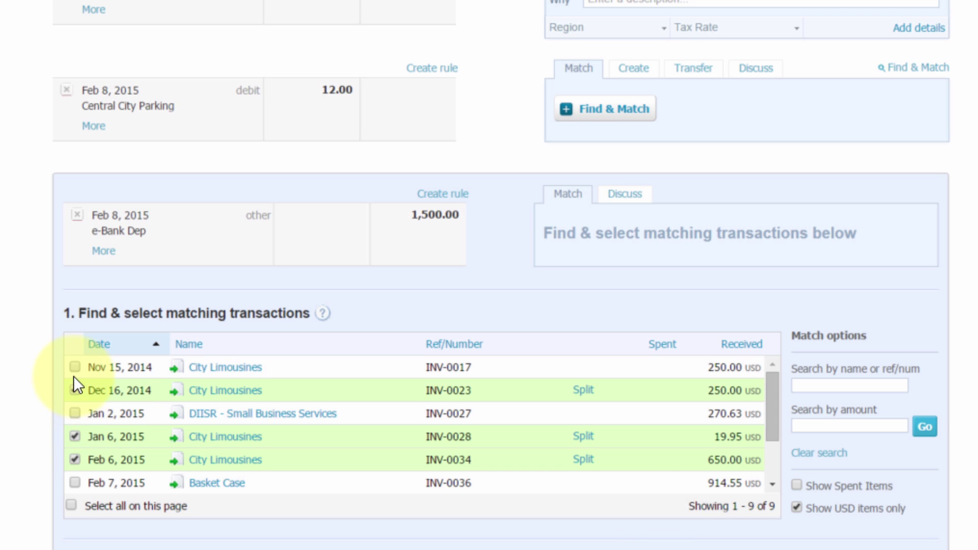
click(75, 367)
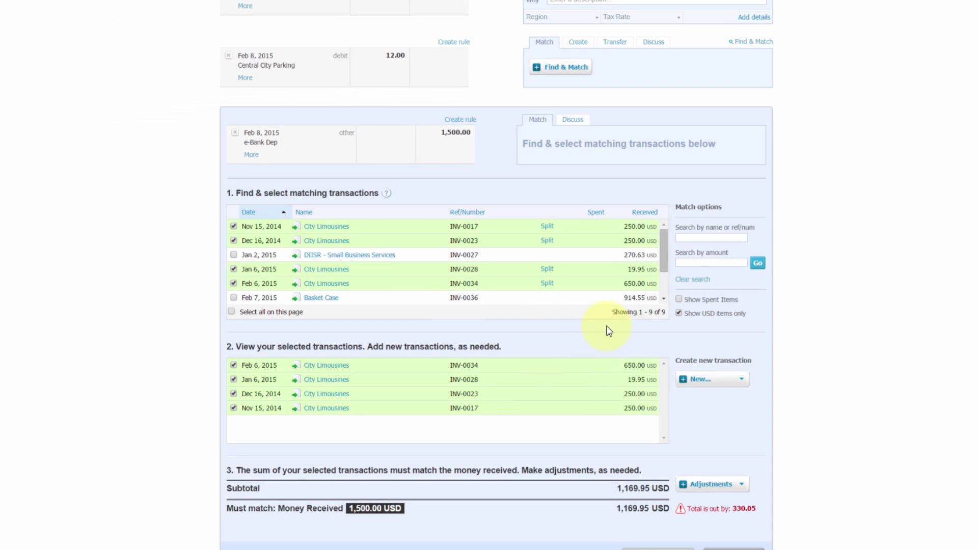
- Check the remaining open invoices and the difference from the money received, and cancel the e-Bank Dep match
scroll(502, 275, down, 1)
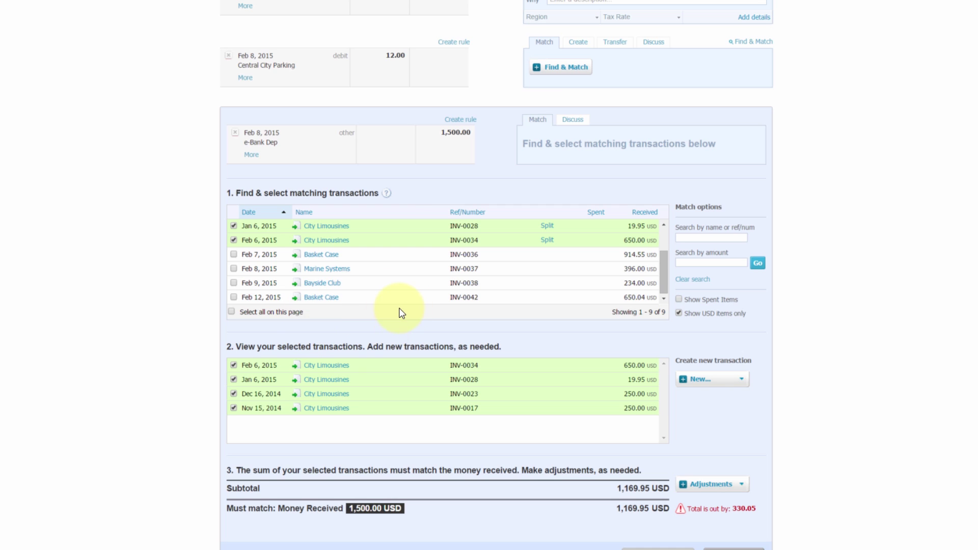
scroll(754, 381, down, 1)
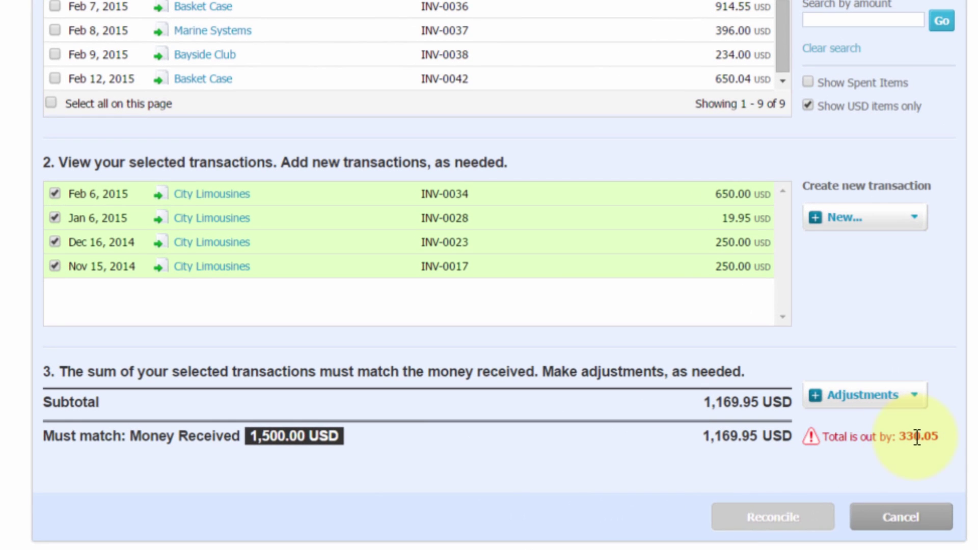
drag(732, 462, 754, 462)
drag(936, 438, 944, 448)
click(947, 448)
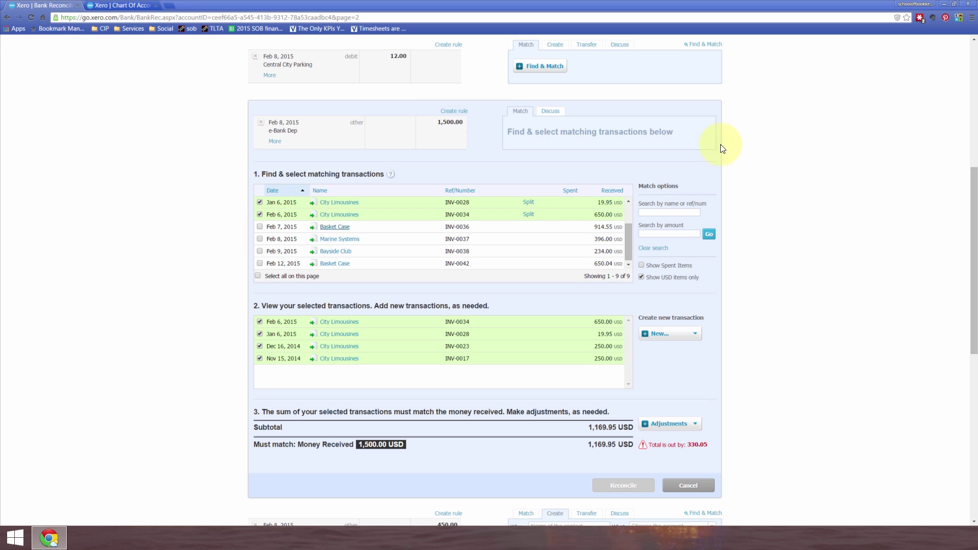
click(687, 486)
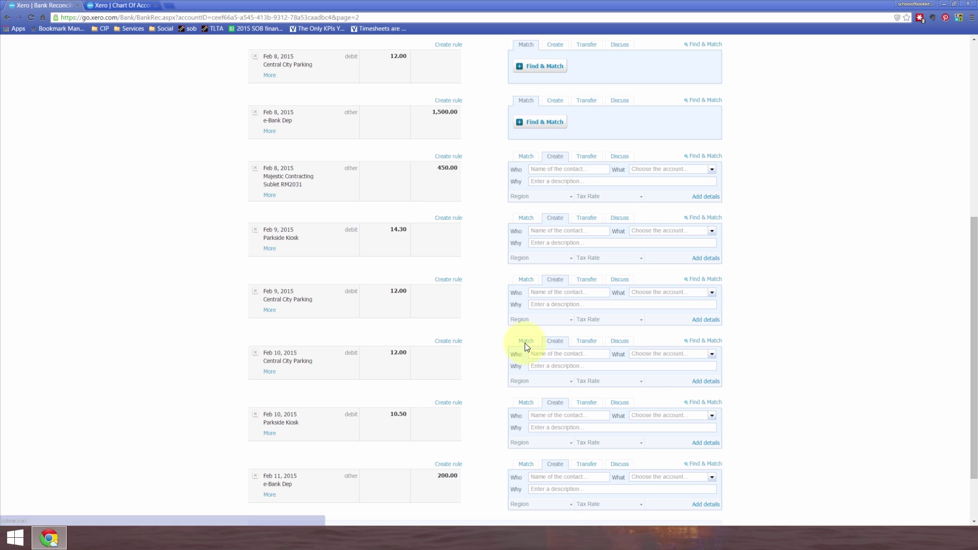
- Open the cash coding view of the checking account and sort the statement lines by payee
scroll(496, 219, up, 5)
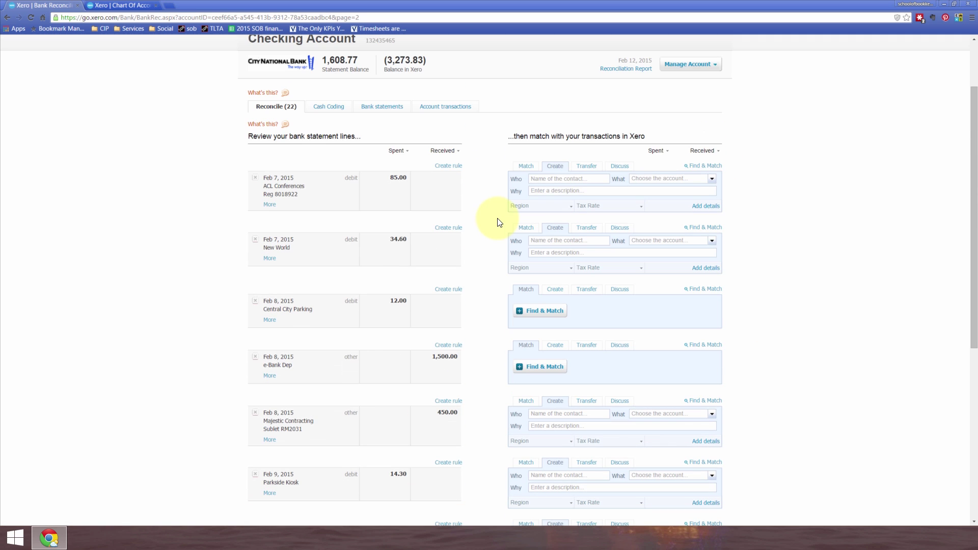
scroll(499, 229, down, 6)
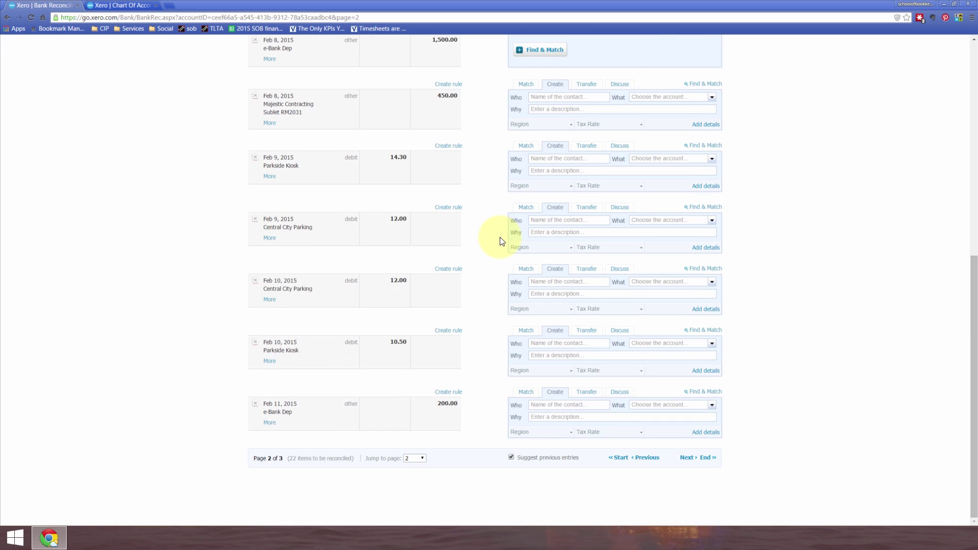
scroll(499, 238, up, 5)
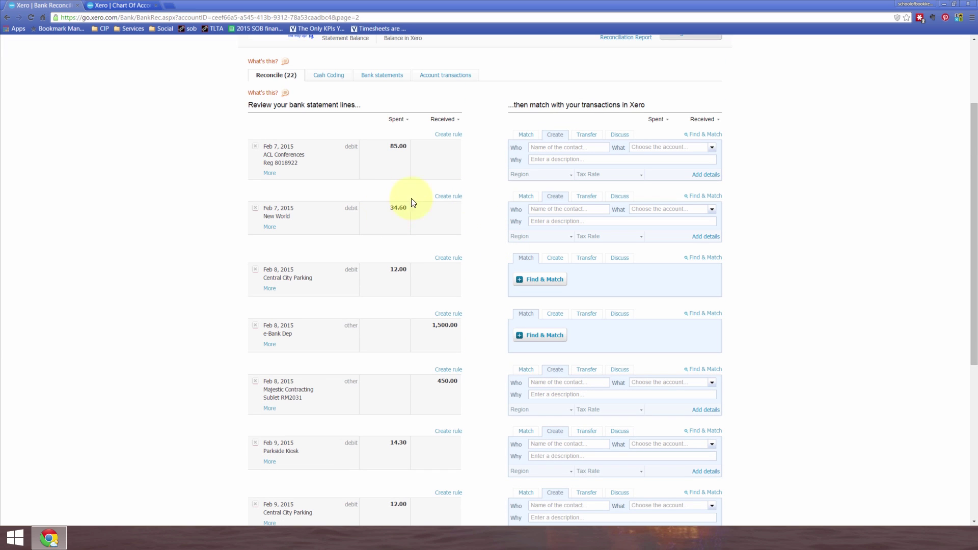
click(324, 77)
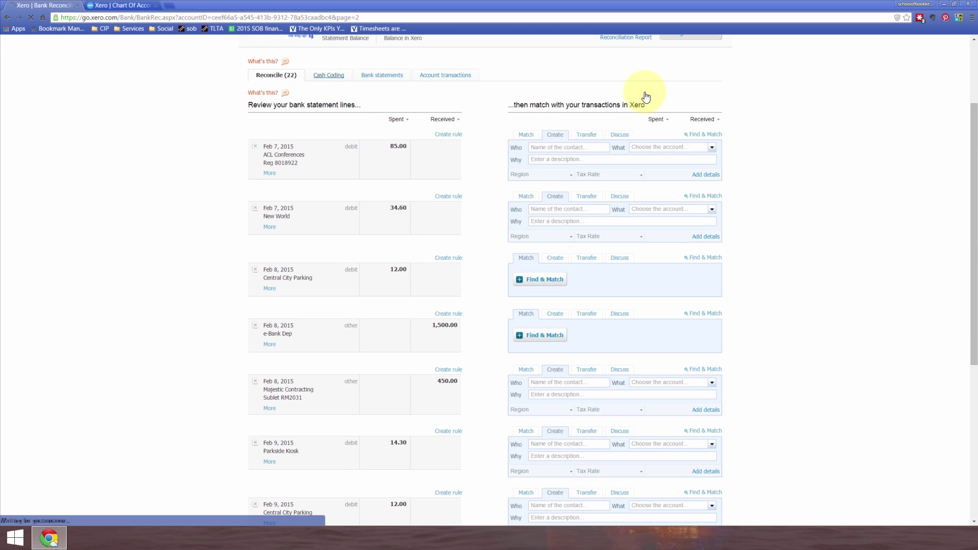
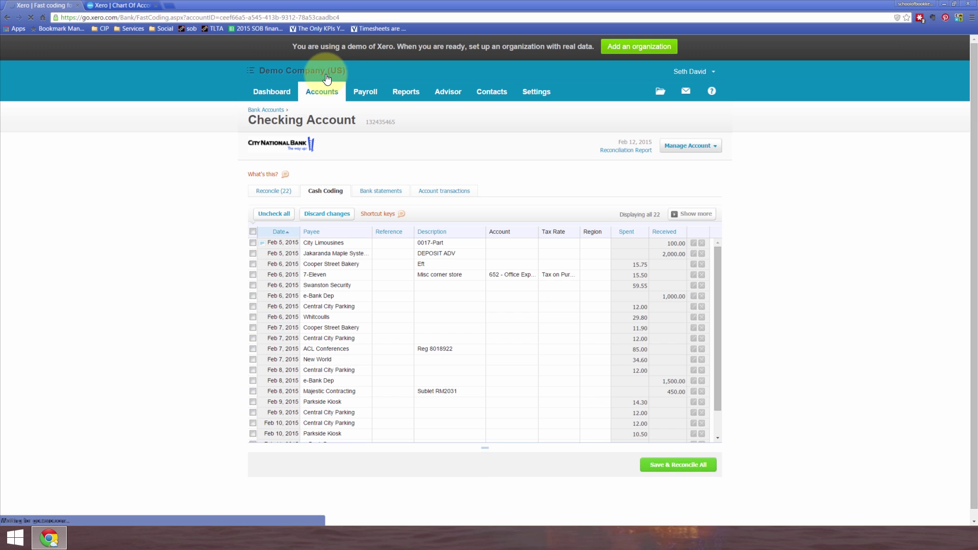
click(639, 292)
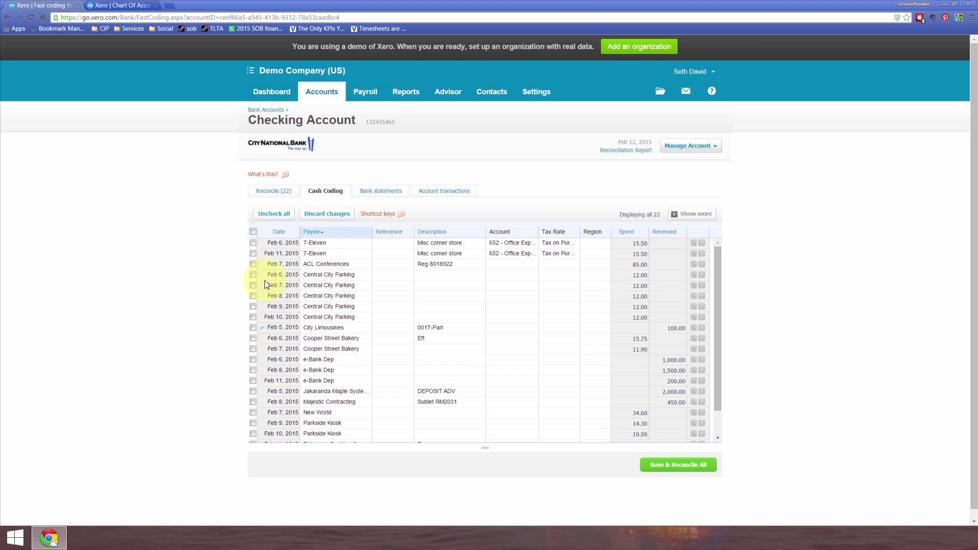
- Select the five Central City Parking lines and assign account 510 - Parking to all of them
click(341, 275)
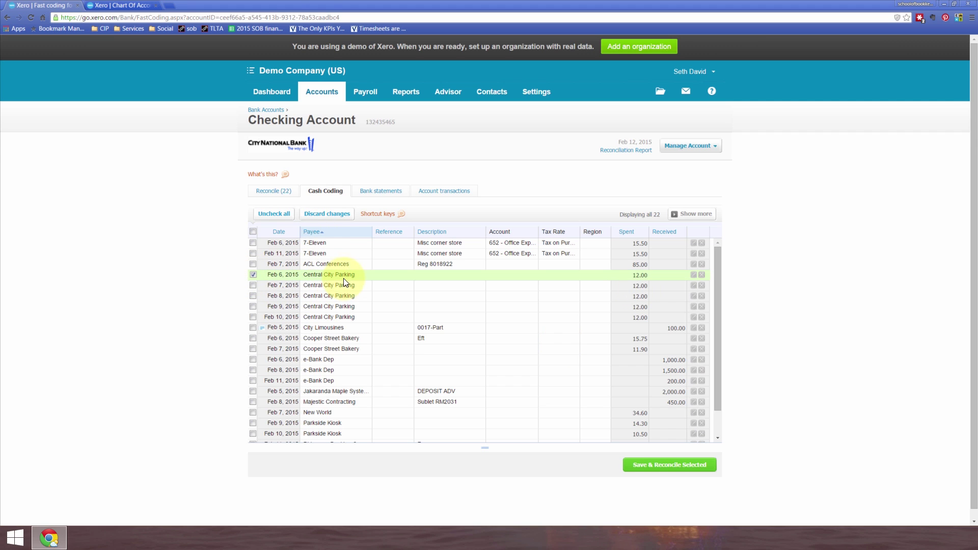
shift+click(253, 317)
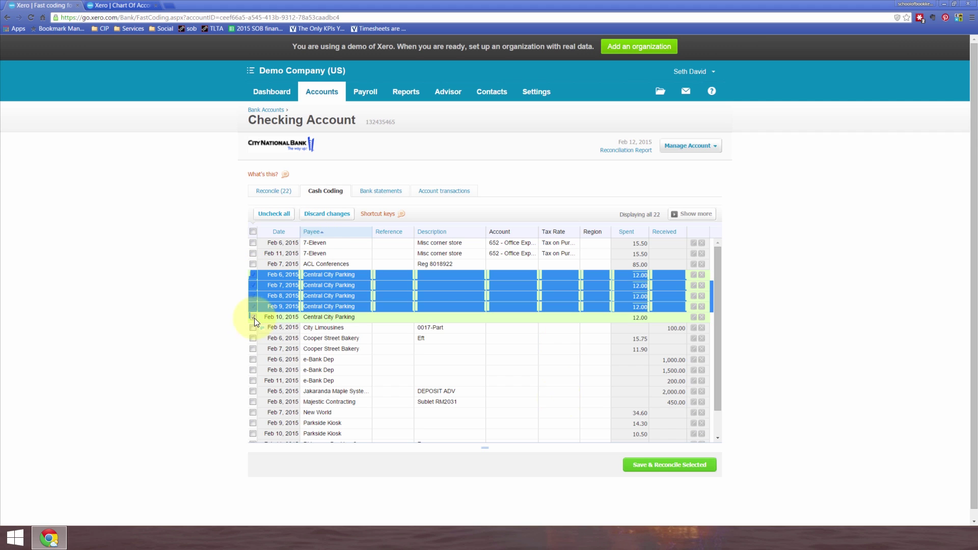
click(510, 276)
text(park)
key(Tab)
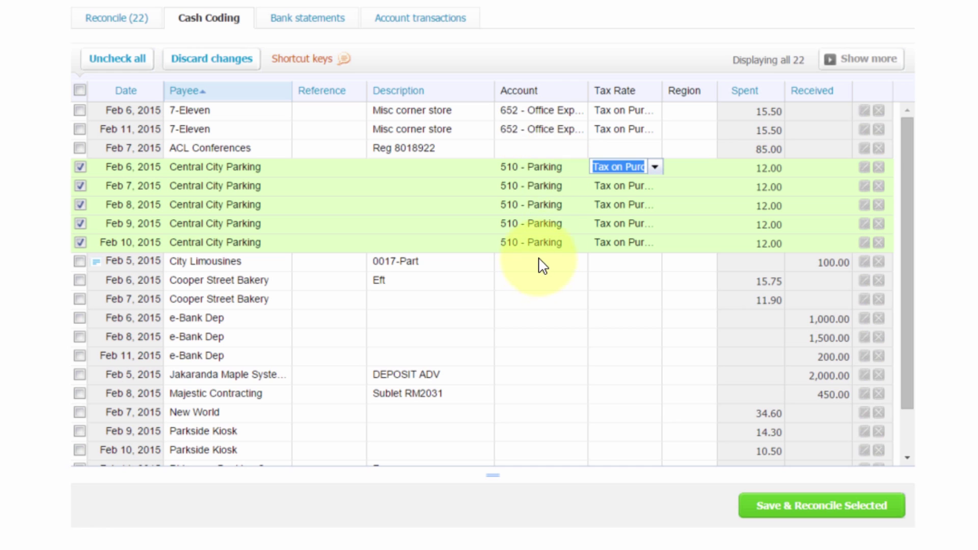
- Set the description of the five selected Central City Parking lines to "Daily Parking"
click(569, 206)
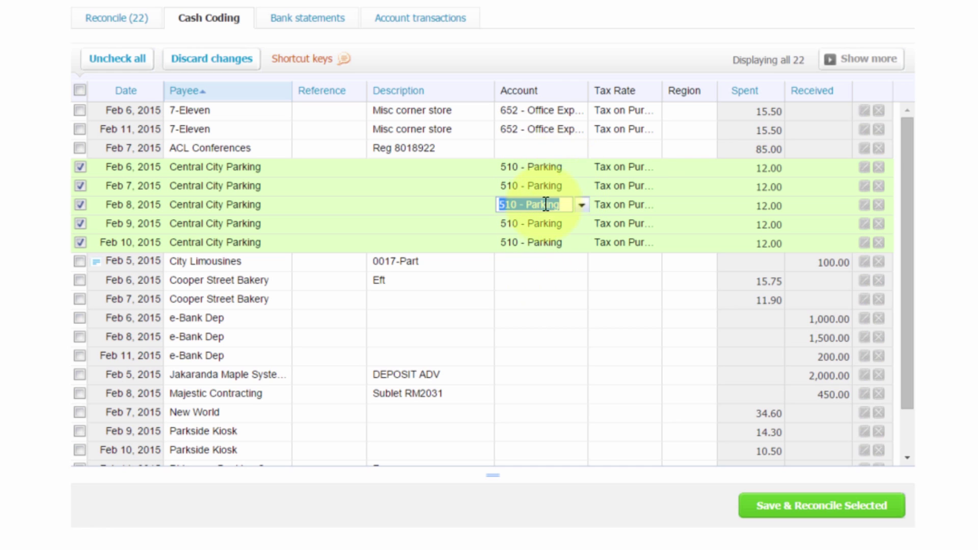
drag(562, 205, 477, 208)
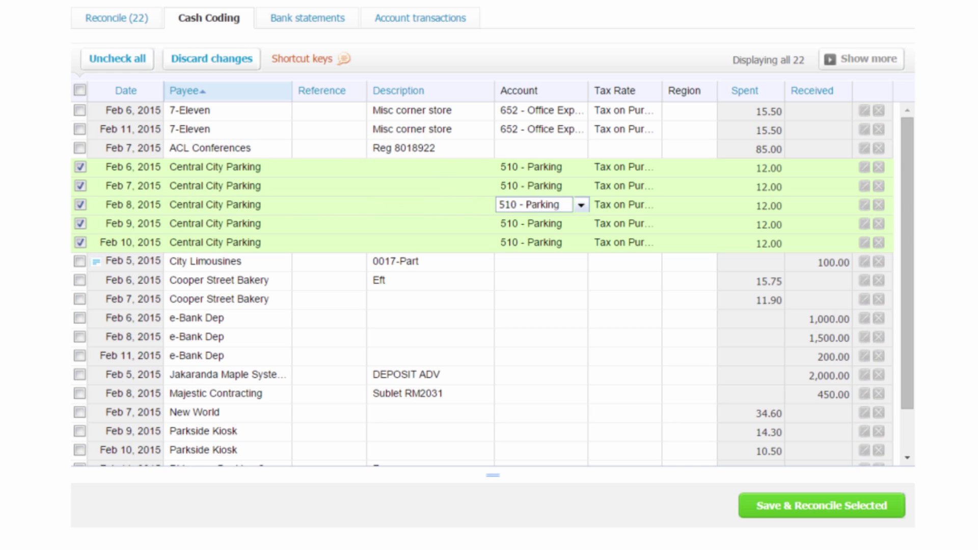
click(397, 167)
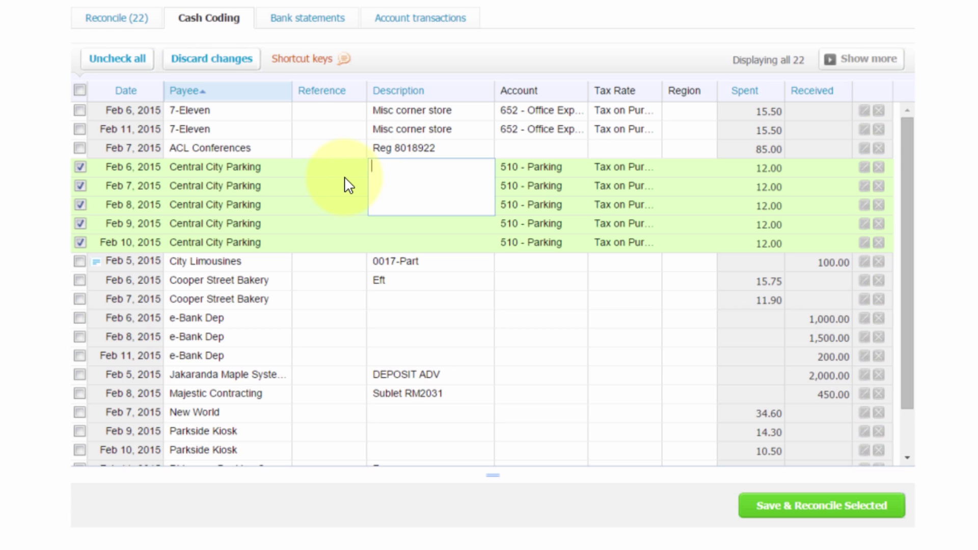
text(Daily Parking)
key(Tab)
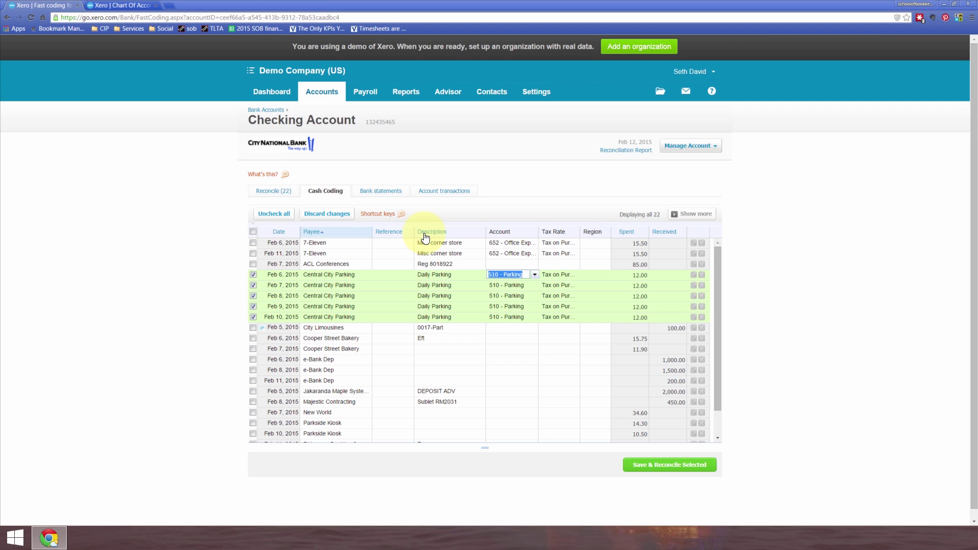
key(Tab)
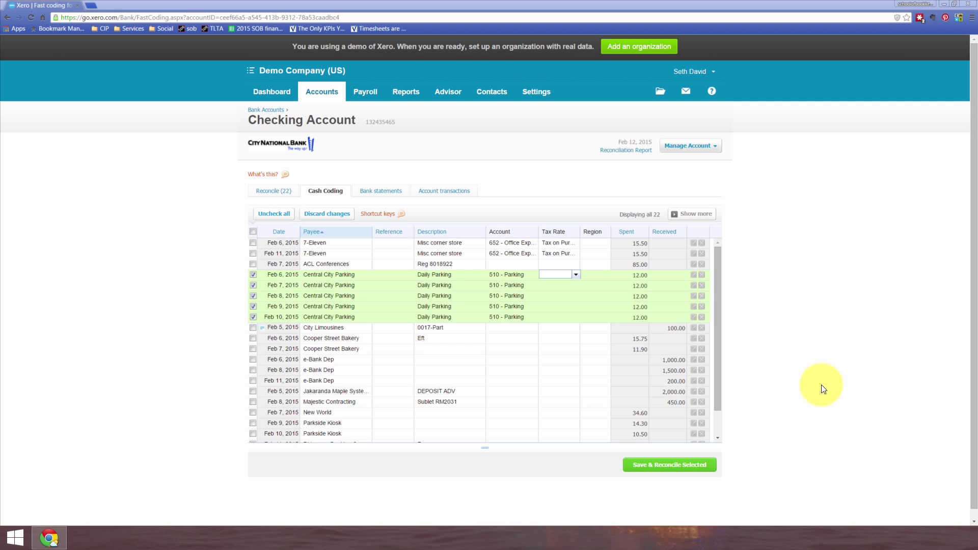
- Return to the reconcile view and switch the Feb 5 City Limousines line of 100.00 from discussion to matching
click(274, 191)
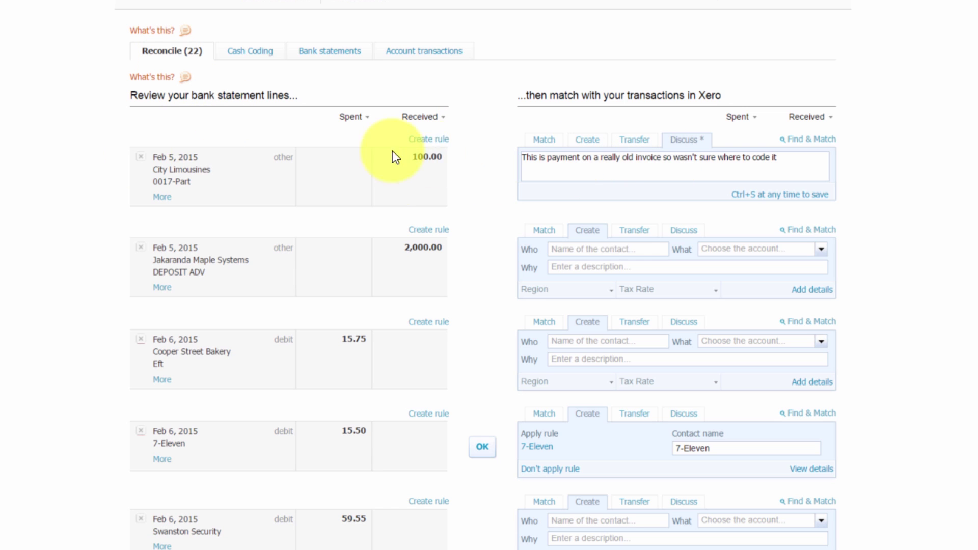
click(586, 144)
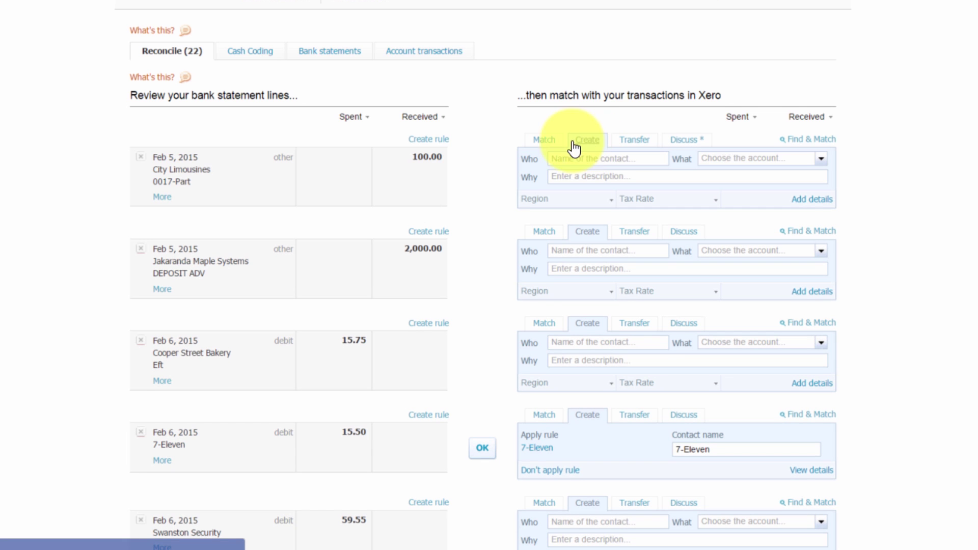
click(546, 143)
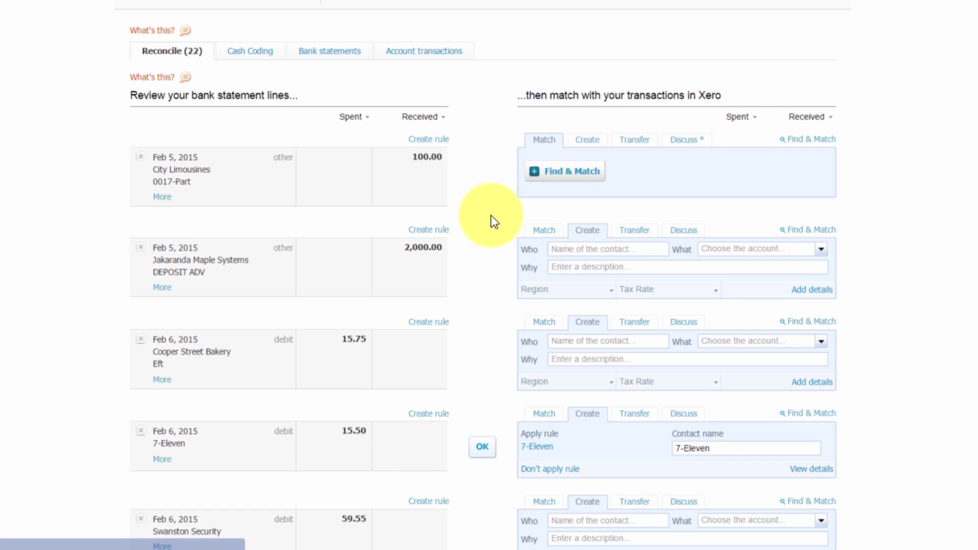
- Go to the last page of statement lines and open the matching transactions search for the Feb 11 Ridgeway Banking Corporation fee of 15.00
scroll(494, 224, down, 5)
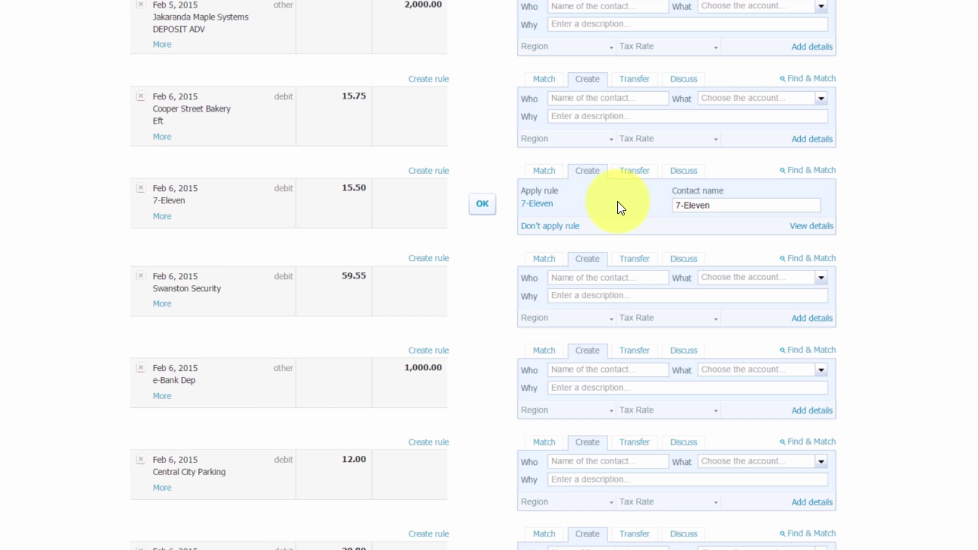
click(484, 205)
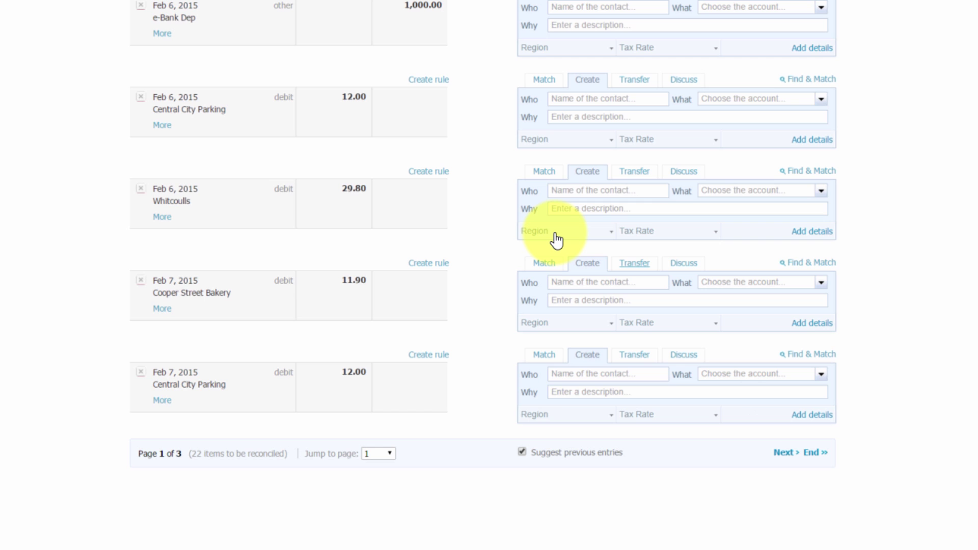
click(783, 453)
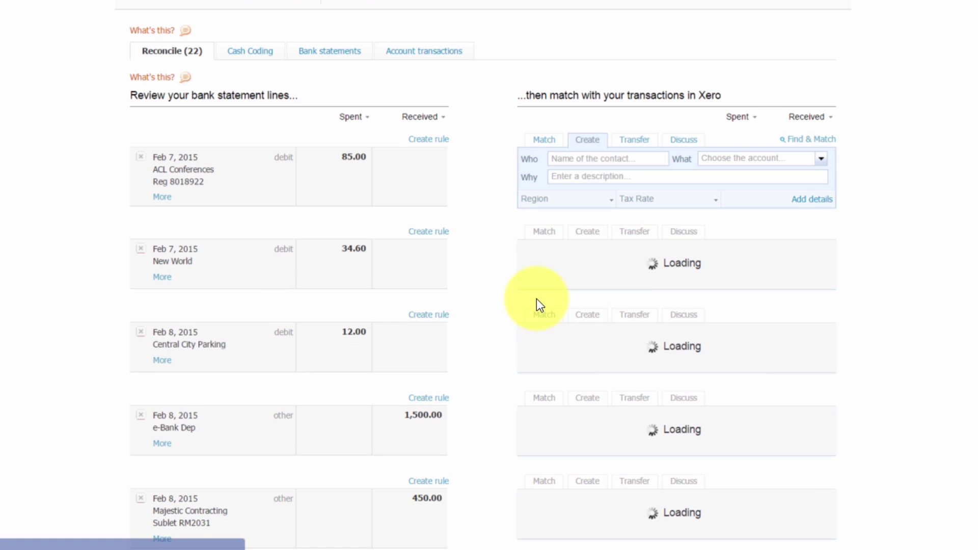
scroll(532, 301, down, 10)
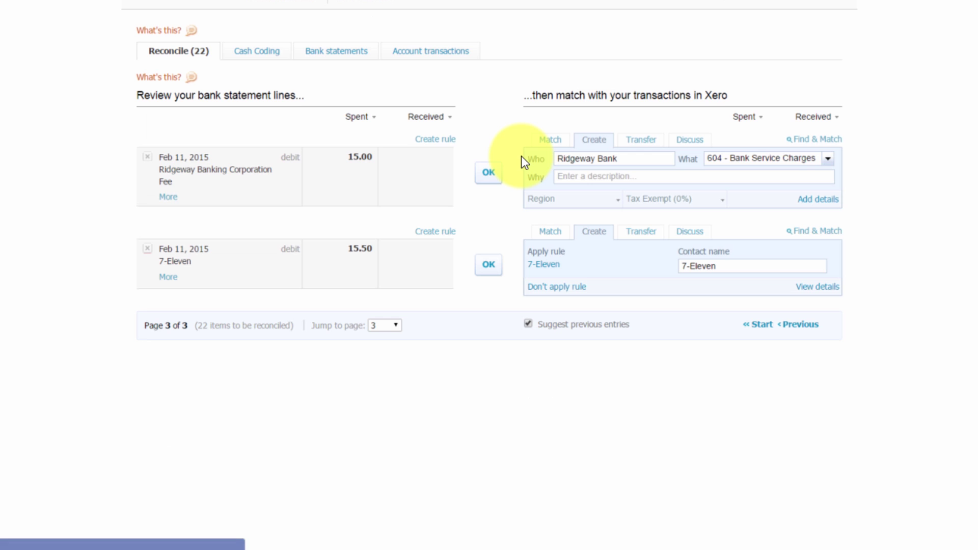
click(549, 139)
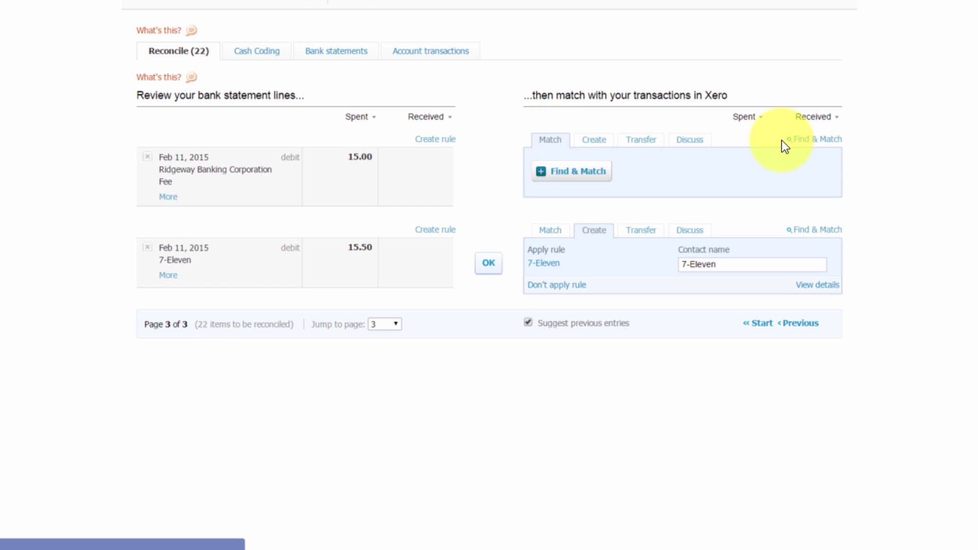
click(550, 174)
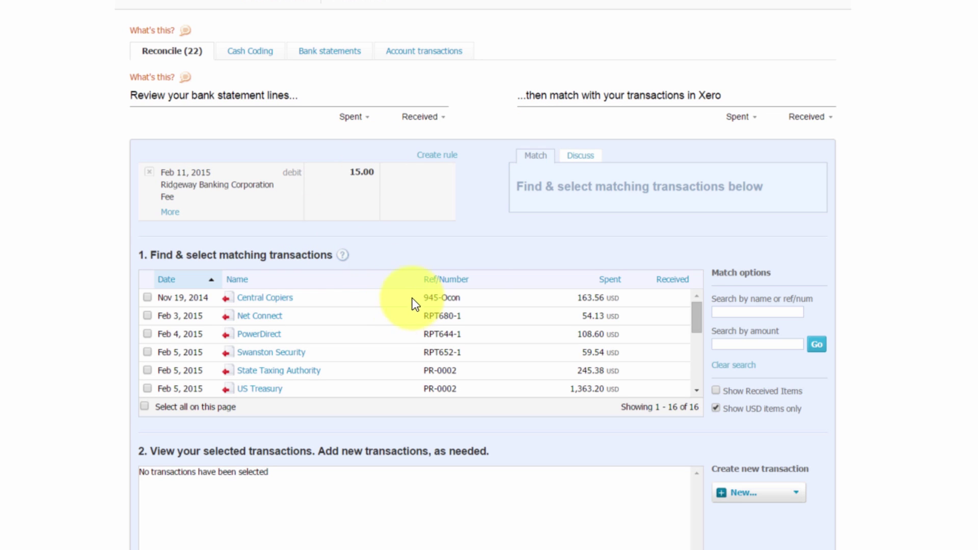
- Close the matching transactions search for the Feb 11 Ridgeway Banking Corporation fee without matching anything
scroll(908, 277, down, 5)
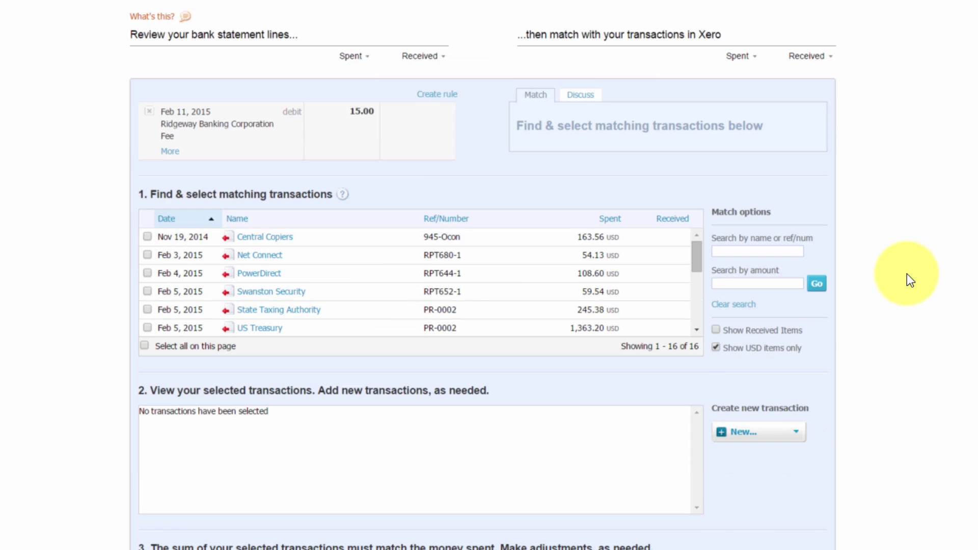
click(786, 410)
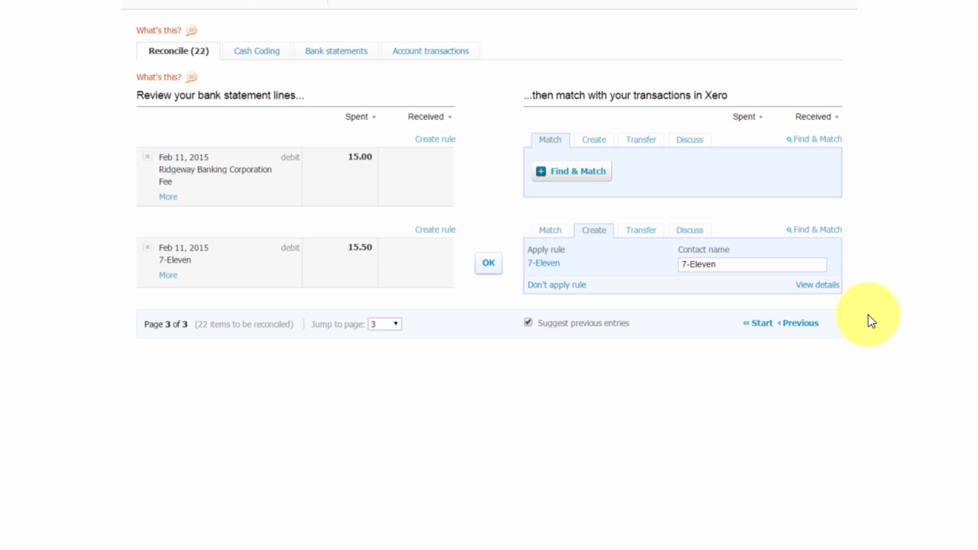
- Try the Feb 11 Ridgeway Banking Corporation fee as a transfer to the Savings Account, then clear the chosen bank account
click(642, 141)
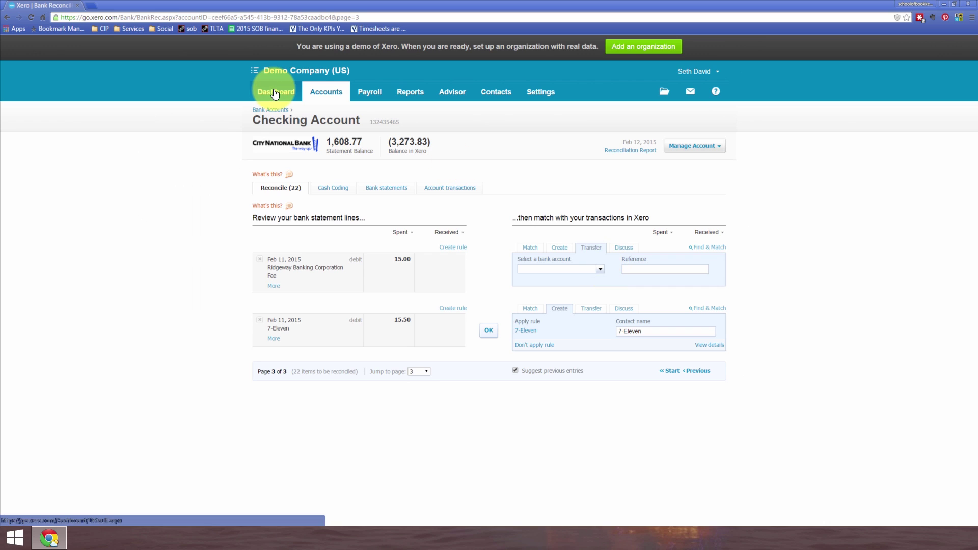
click(594, 269)
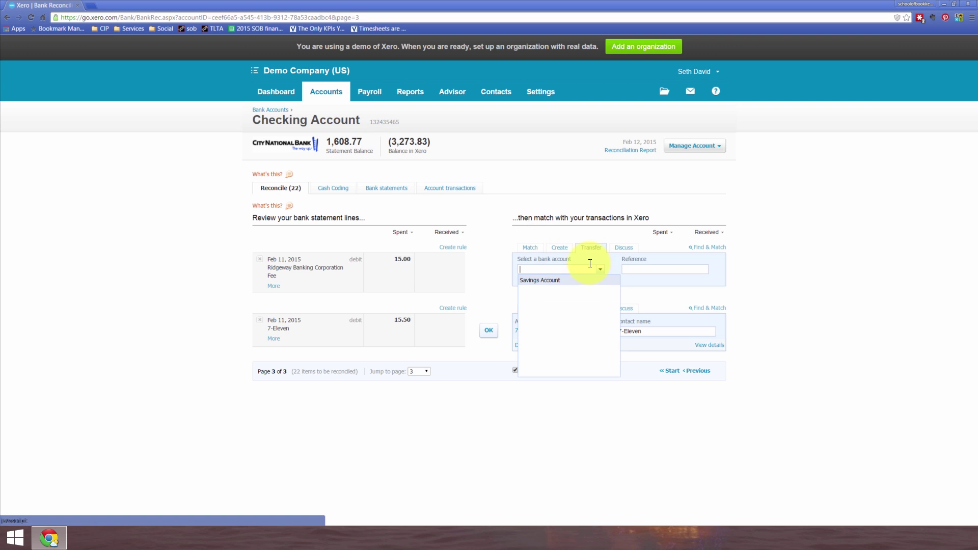
click(553, 280)
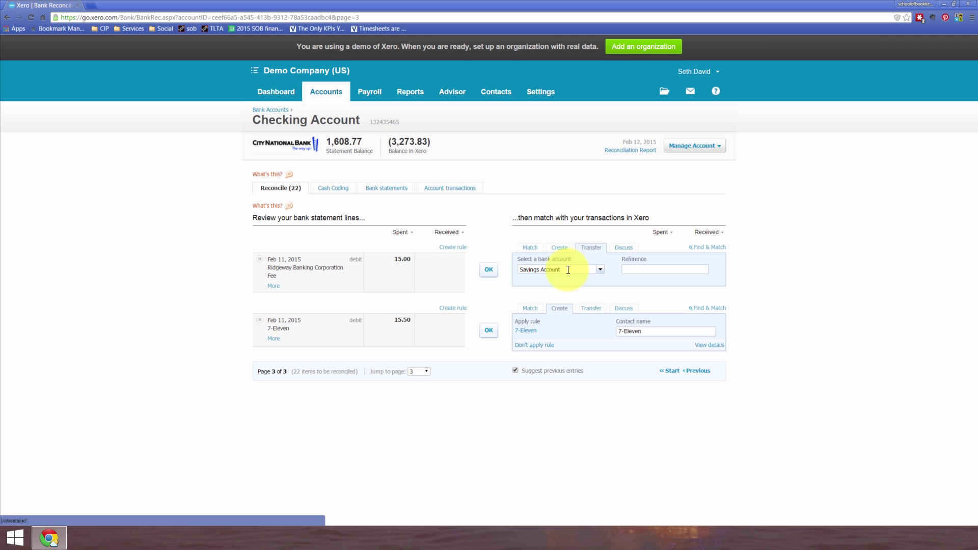
drag(565, 269, 487, 266)
key(BackSpace)
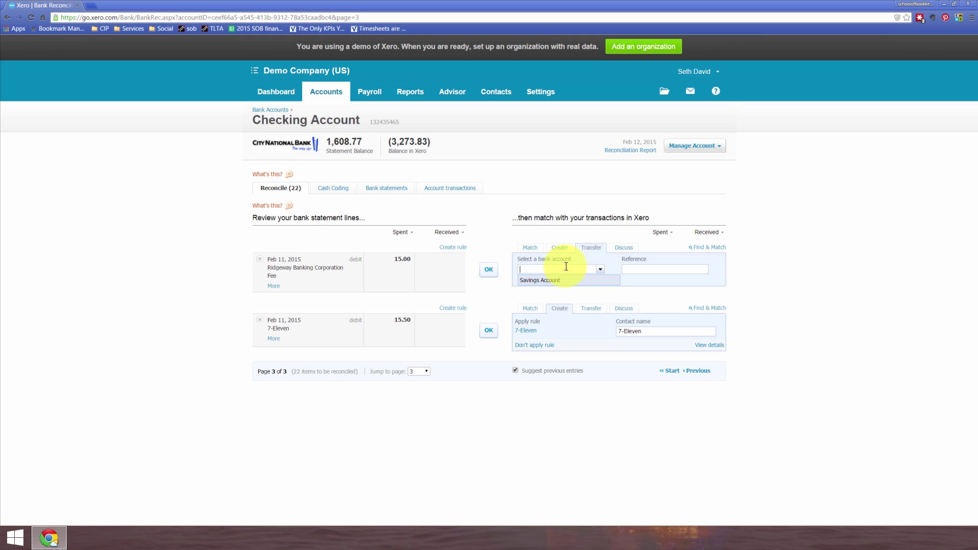
- Add the discussion note "What is this???" to the Feb 11 Ridgeway Banking Corporation fee and save it
click(622, 251)
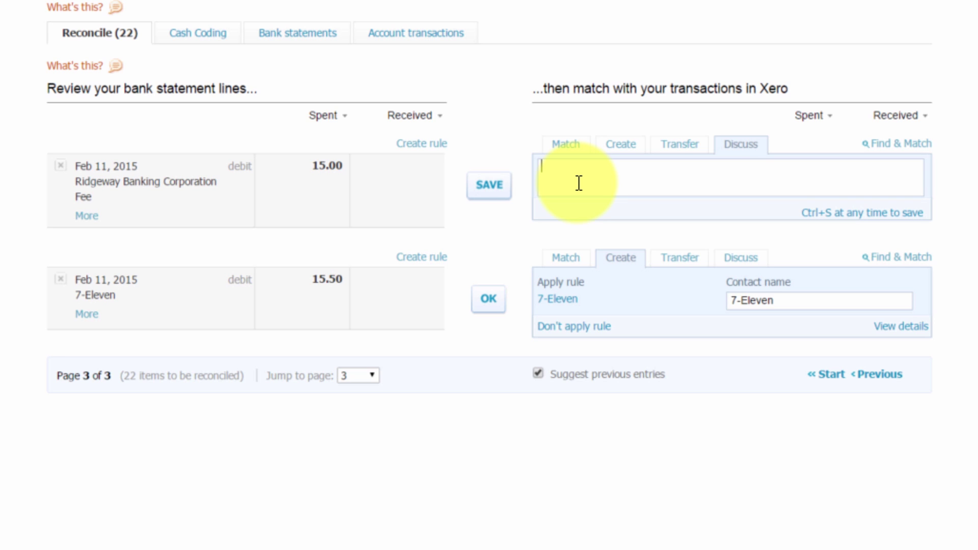
text(What is this???)
key(ctrl+s)
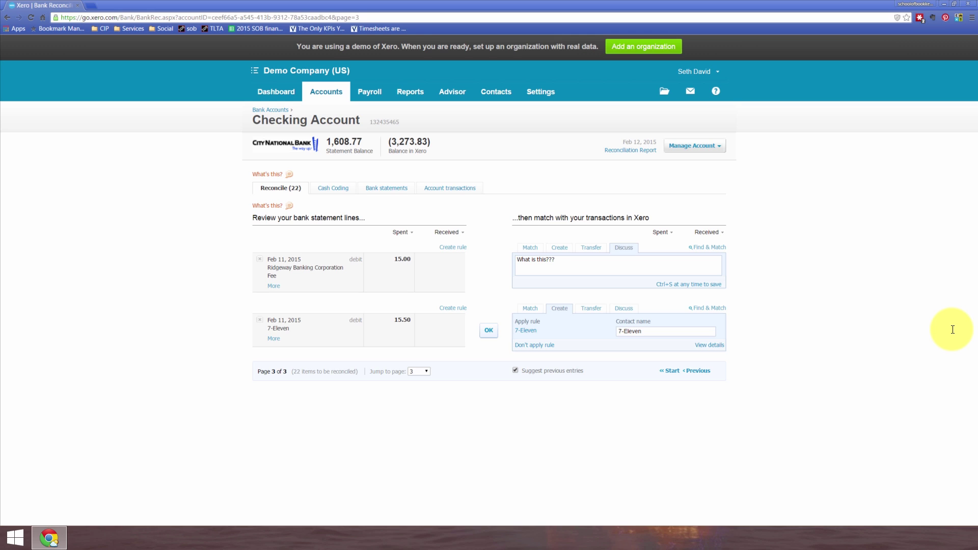
- Select the entire discussion note text on the Feb 11 Ridgeway Banking Corporation fee
triple_click(568, 260)
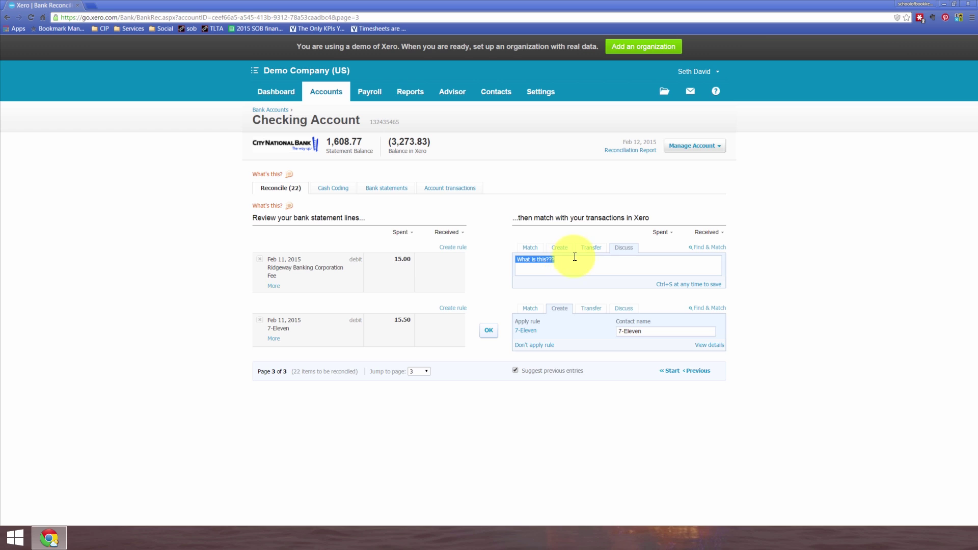